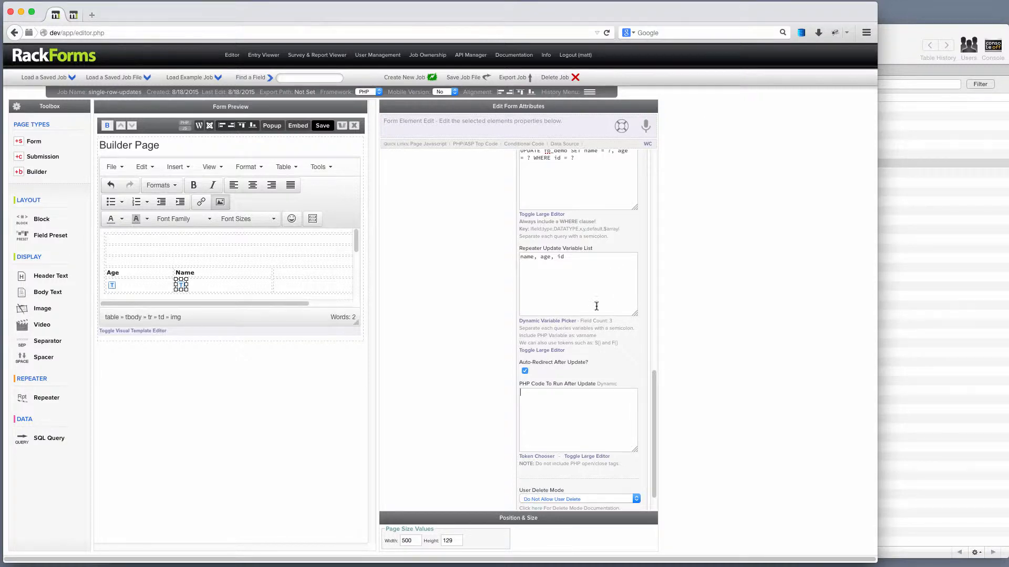
# Step: Save the single-row-updates job so its Builder Page form output opens for preview
pyautogui.scroll(10, 462, 295)
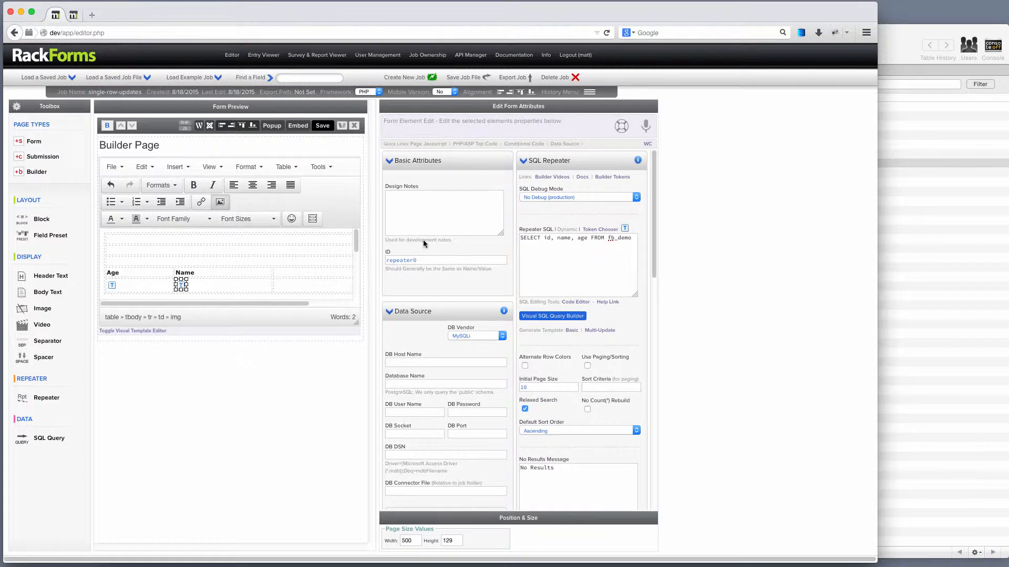
pyautogui.click(326, 125)
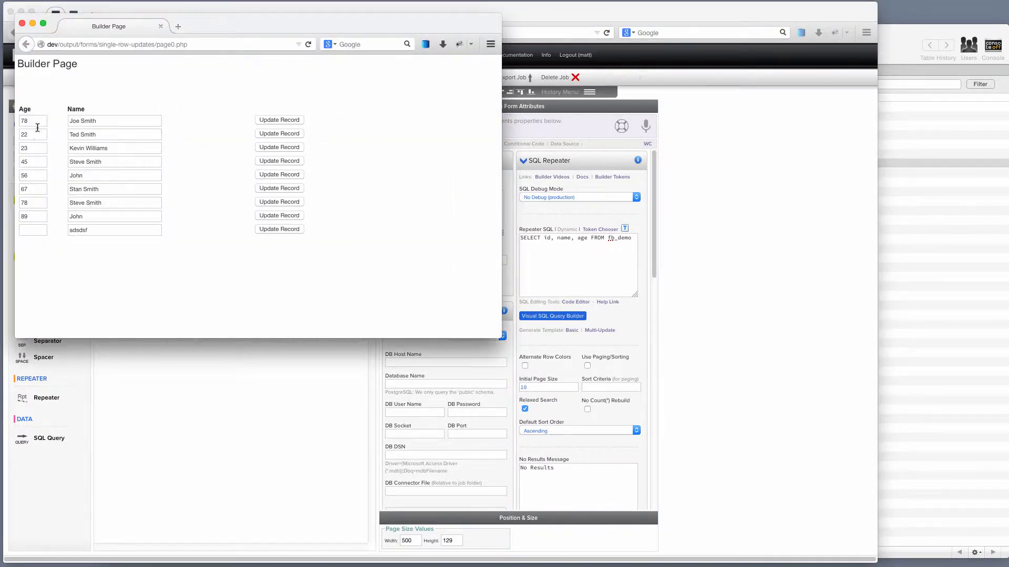
pyautogui.doubleClick(36, 125)
pyautogui.press('Tab')
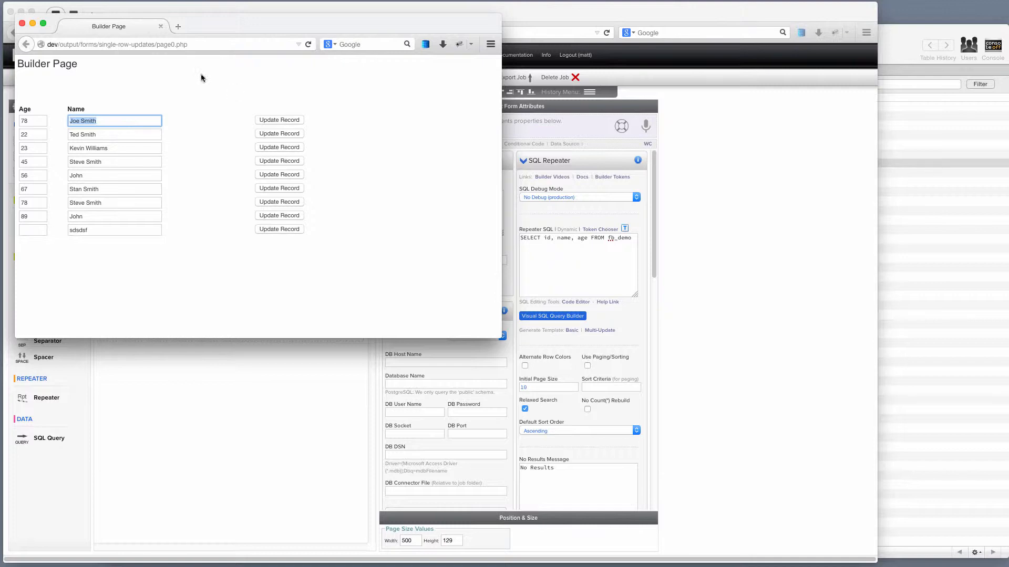
pyautogui.click(23, 24)
# Step: Delete the old page and add a fresh Builder page to the job
pyautogui.click(354, 126)
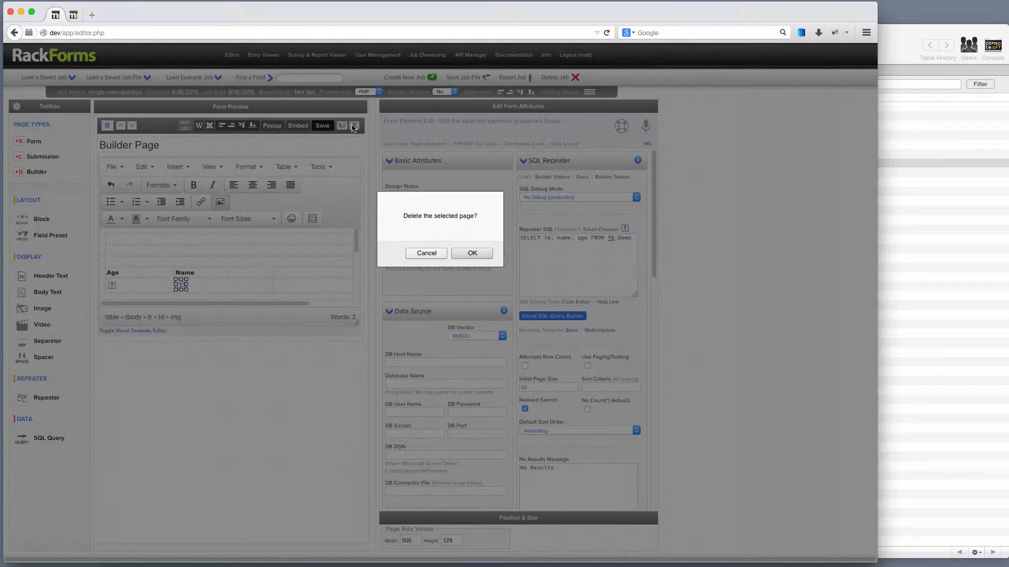
pyautogui.press('Return')
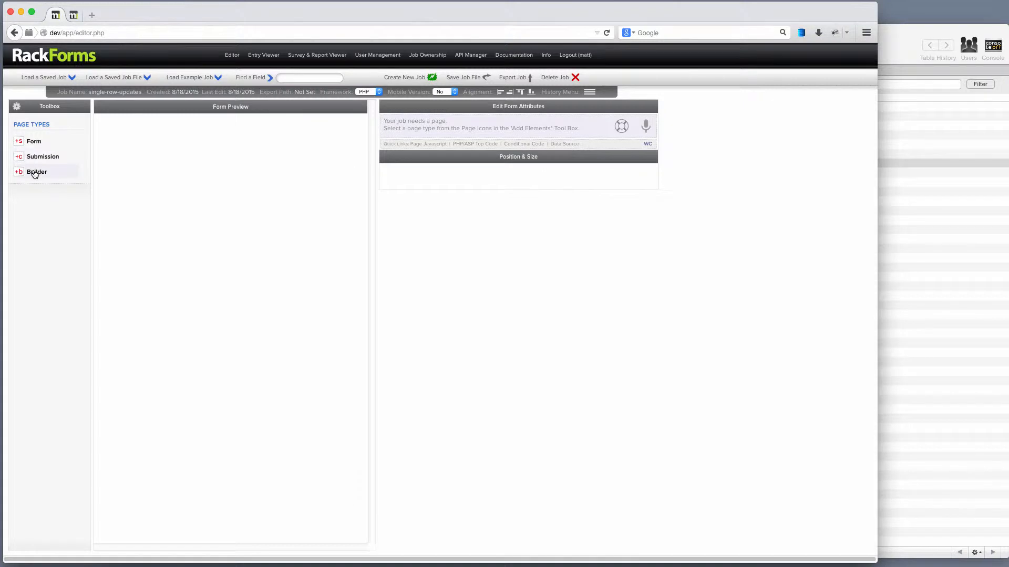
pyautogui.click(35, 172)
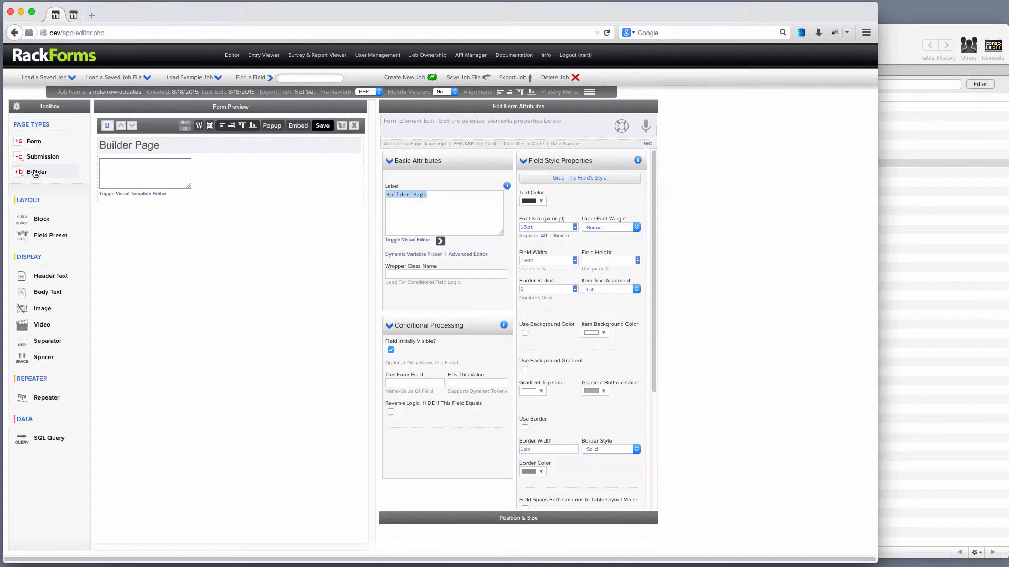
# Step: Change the repeater's SQL to SELECT id, name, age FROM fb_demo
pyautogui.click(214, 181)
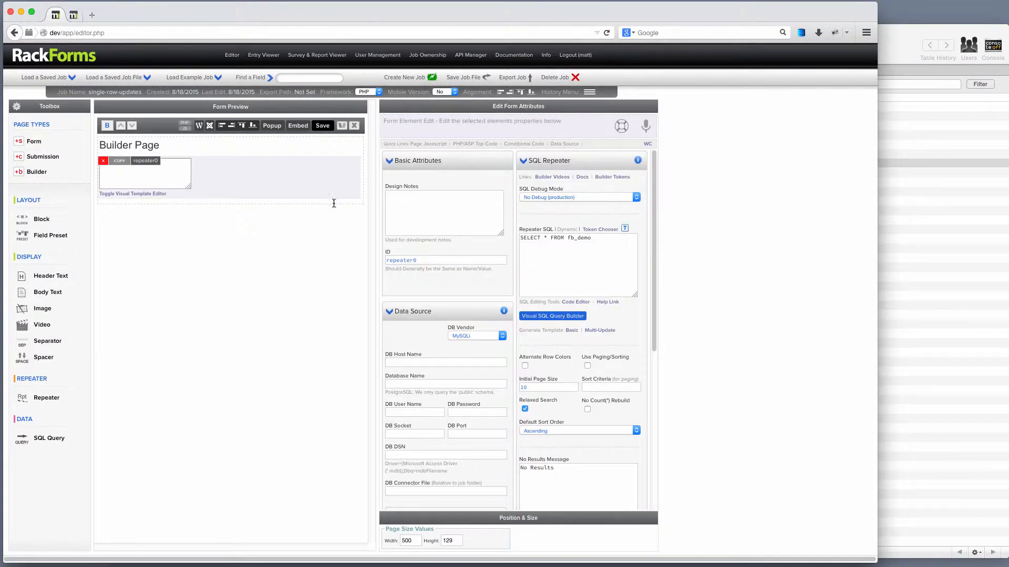
pyautogui.tripleClick(544, 239)
pyautogui.click(545, 239)
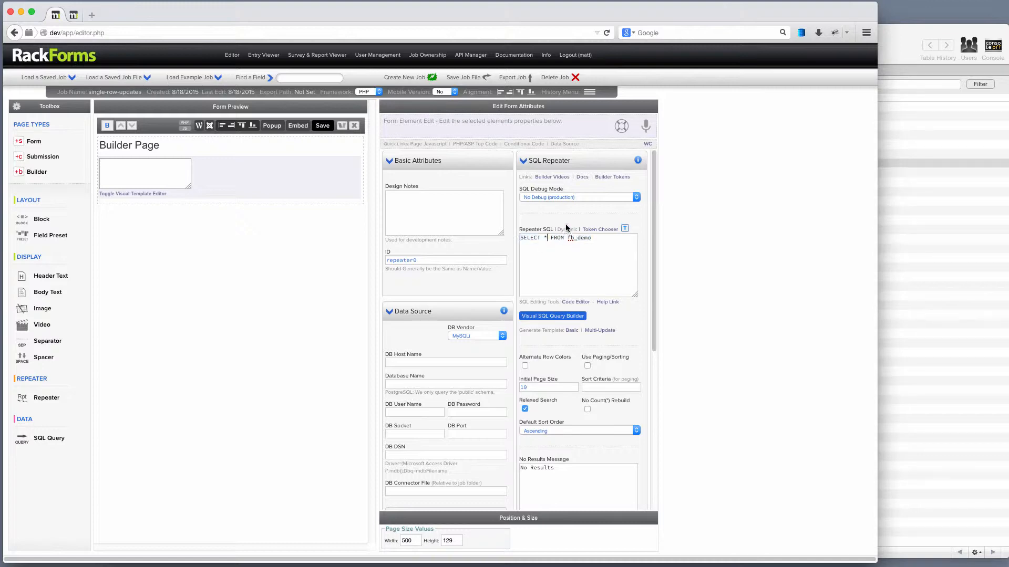
pyautogui.press('BackSpace')
pyautogui.write('id, name, age')
pyautogui.doubleClick(607, 237)
pyautogui.click(892, 208)
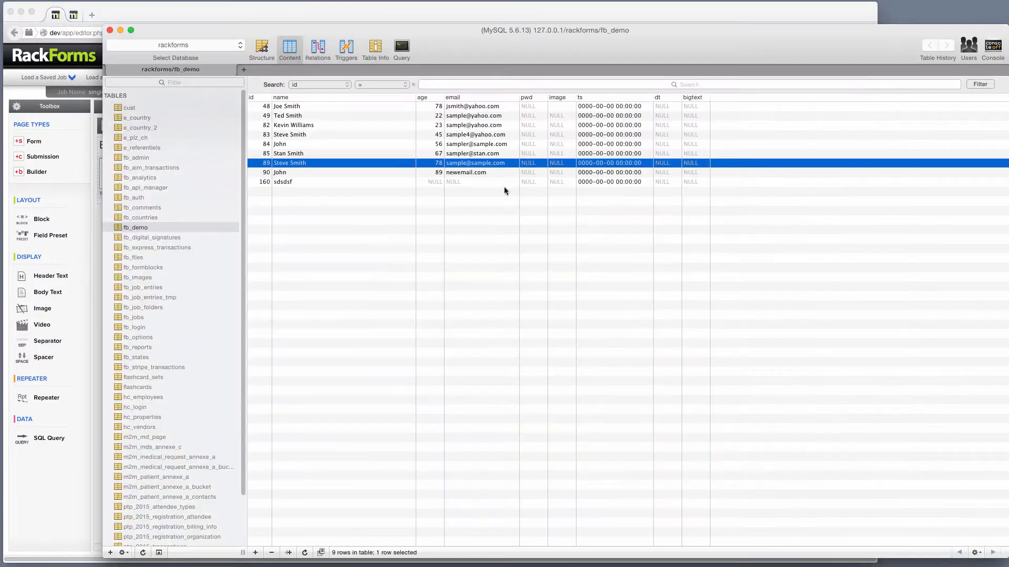
pyautogui.click(262, 49)
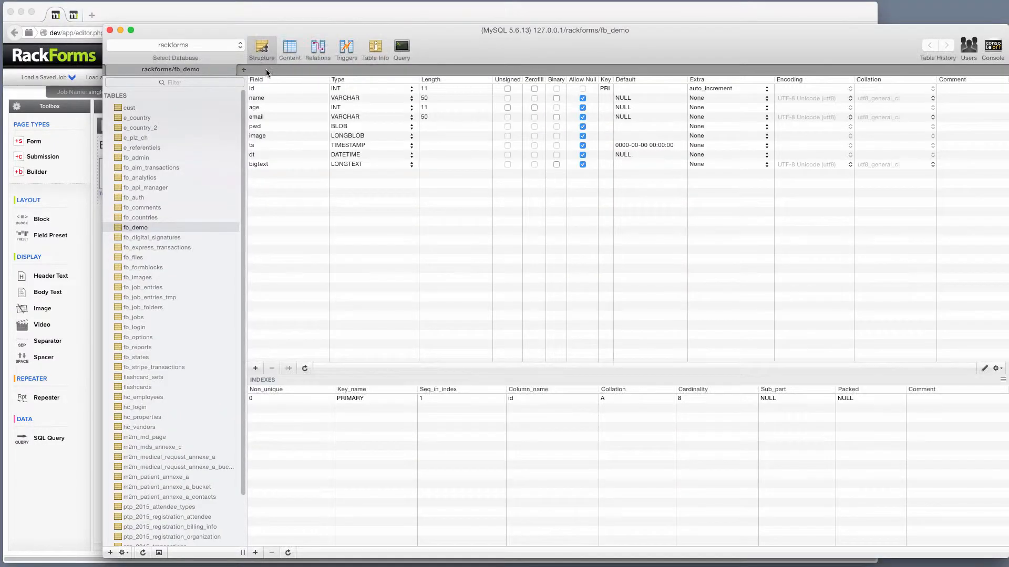
pyautogui.click(605, 90)
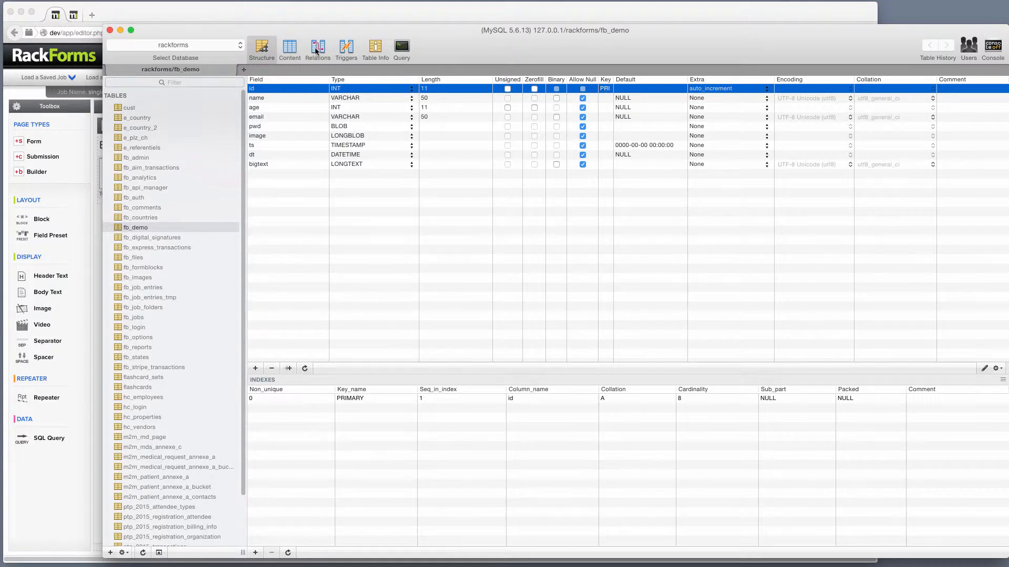
pyautogui.click(289, 51)
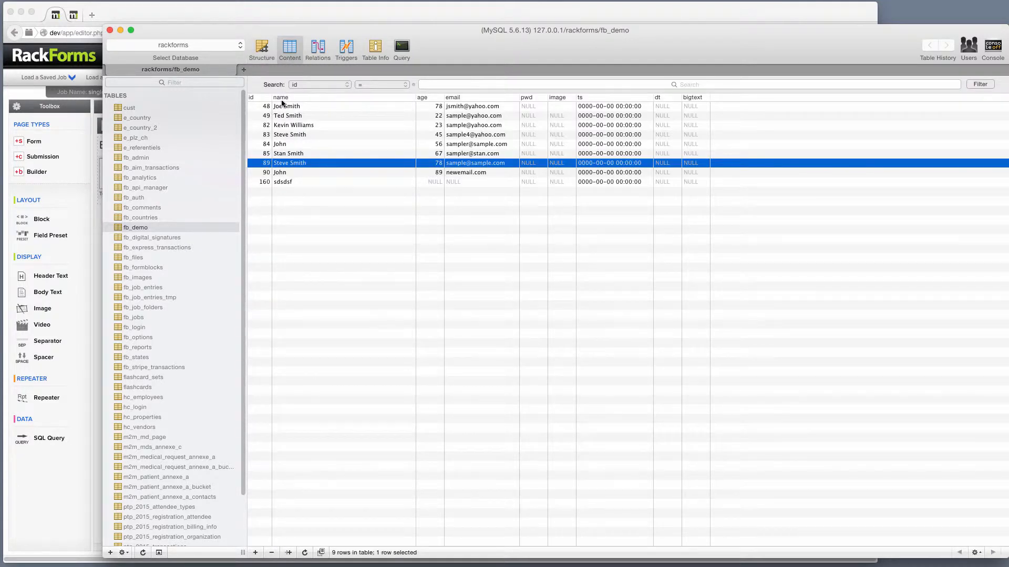
pyautogui.click(247, 20)
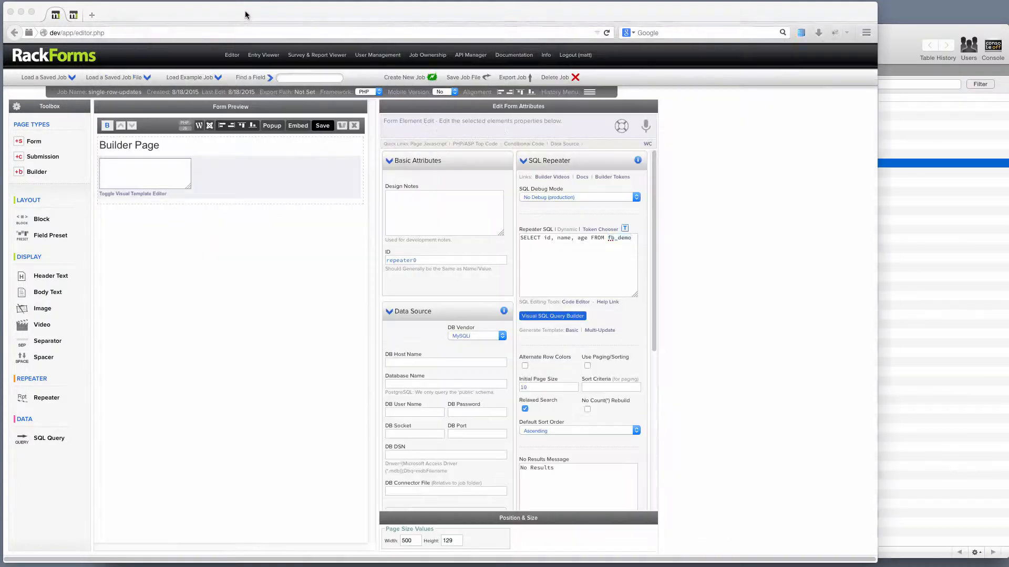
# Step: Insert the 3 Column + Update template into the repeater's visual template editor
pyautogui.doubleClick(547, 238)
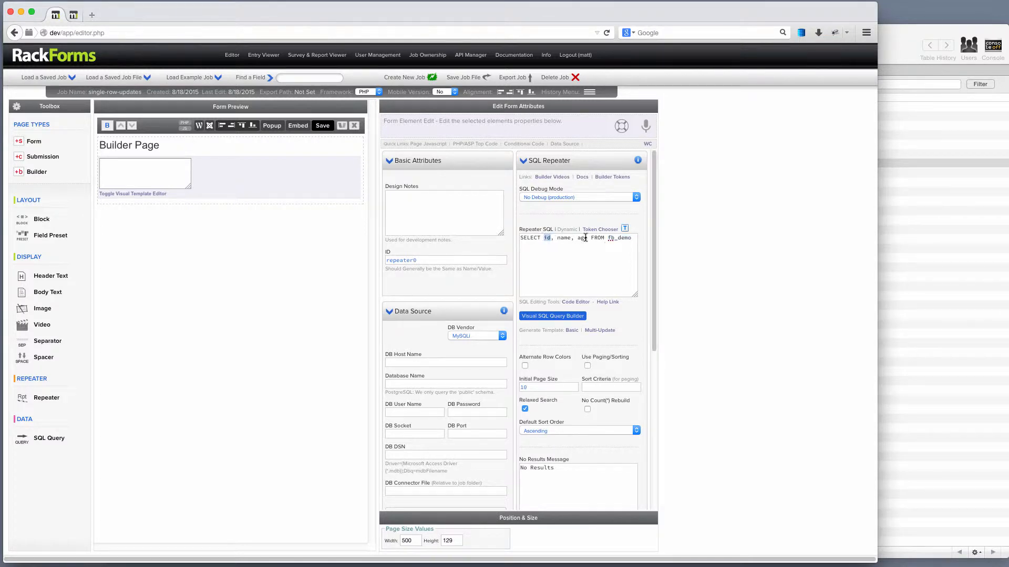
pyautogui.moveTo(631, 238); pyautogui.dragTo(414, 220)
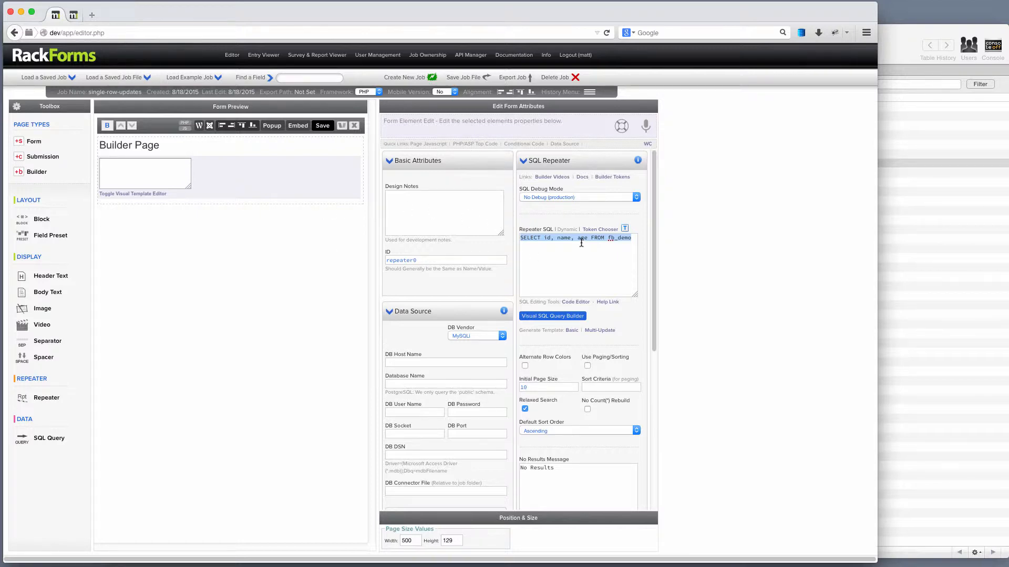
pyautogui.click(135, 194)
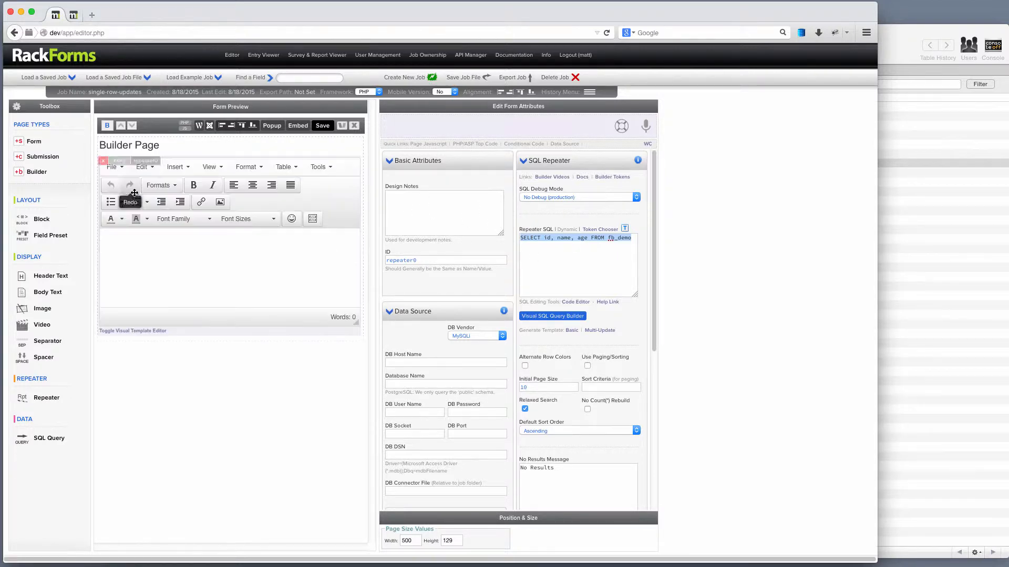
pyautogui.click(312, 220)
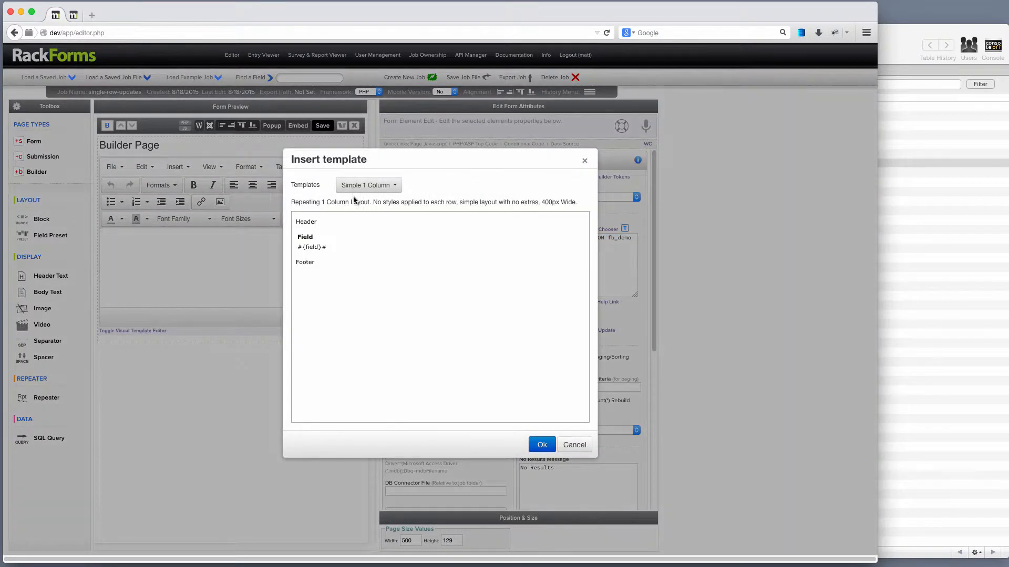
pyautogui.click(371, 185)
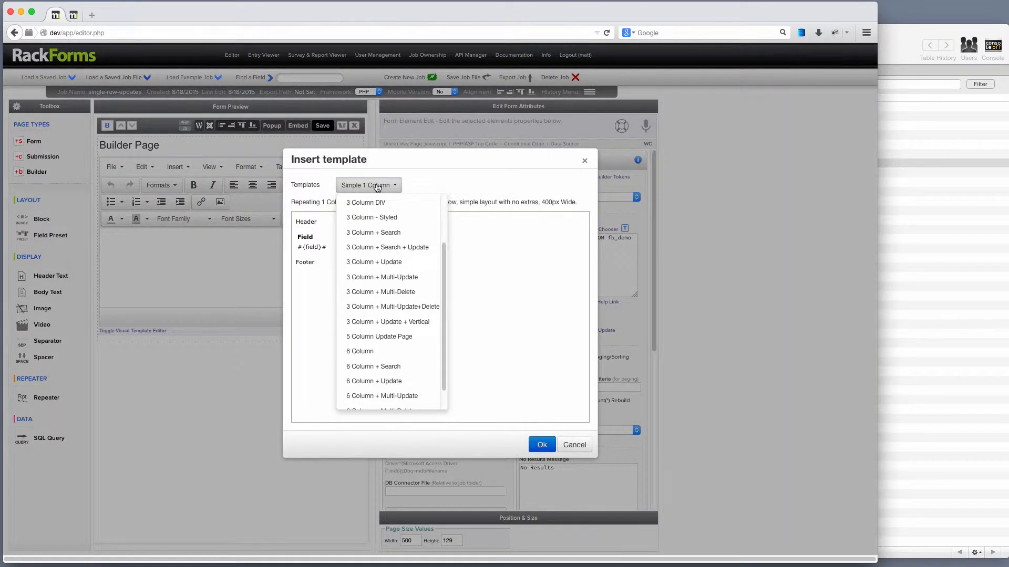
pyautogui.click(375, 262)
pyautogui.click(542, 445)
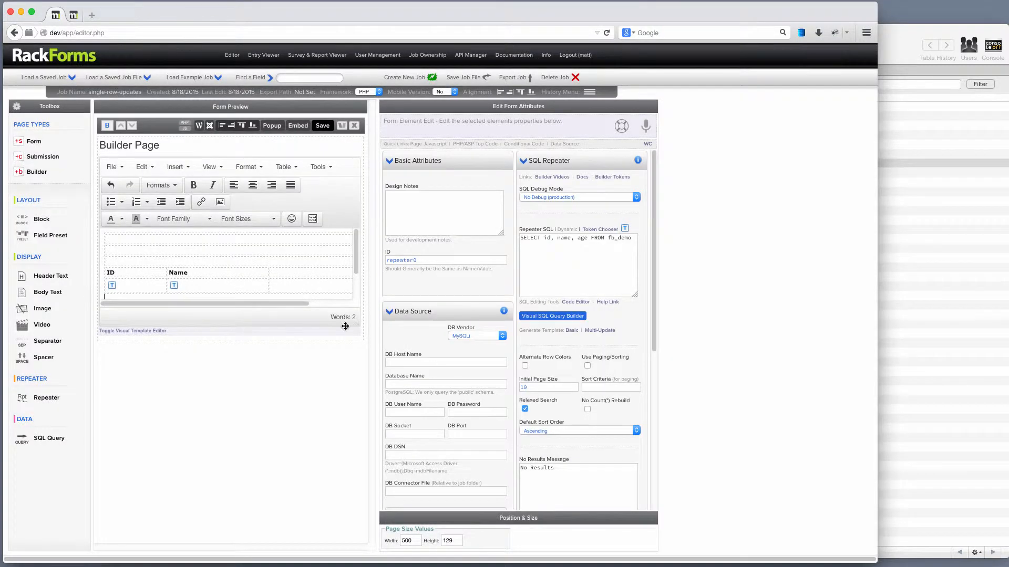
pyautogui.moveTo(250, 305); pyautogui.dragTo(219, 310)
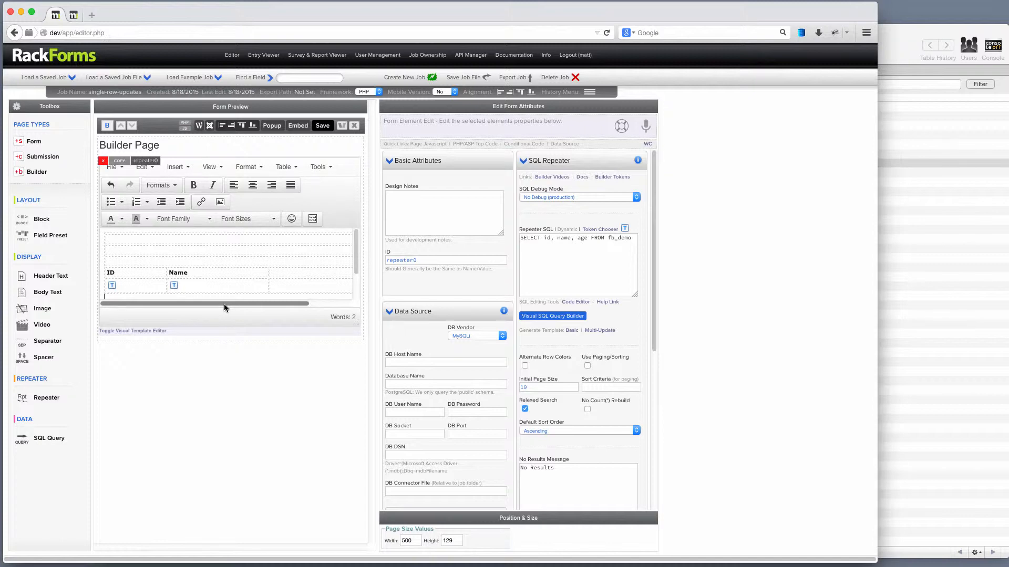
pyautogui.moveTo(224, 304); pyautogui.dragTo(295, 304)
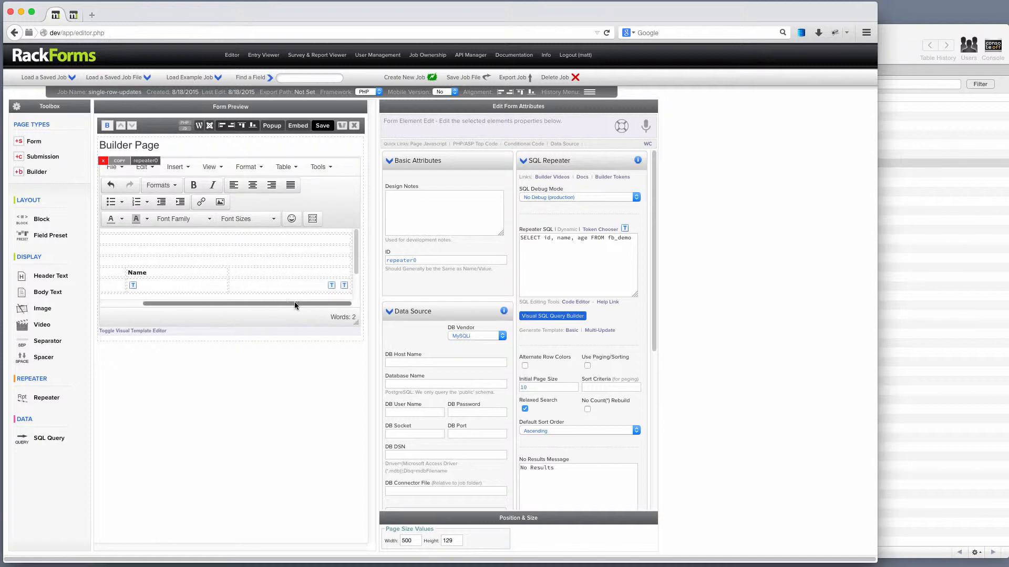
# Step: Inspect the Update Primary Key token's properties, confirm it maps to id, and accept
pyautogui.doubleClick(332, 286)
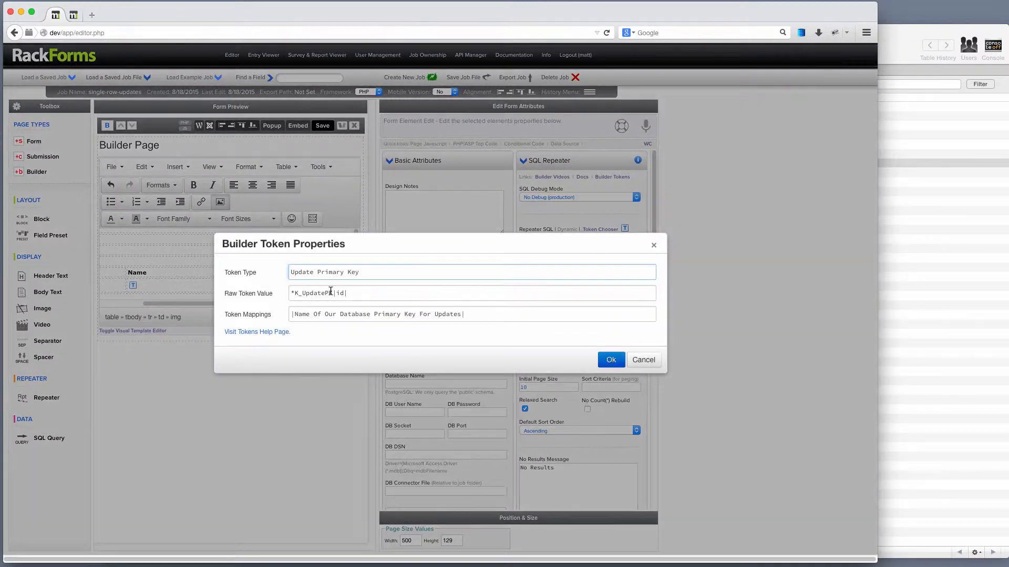
pyautogui.click(343, 294)
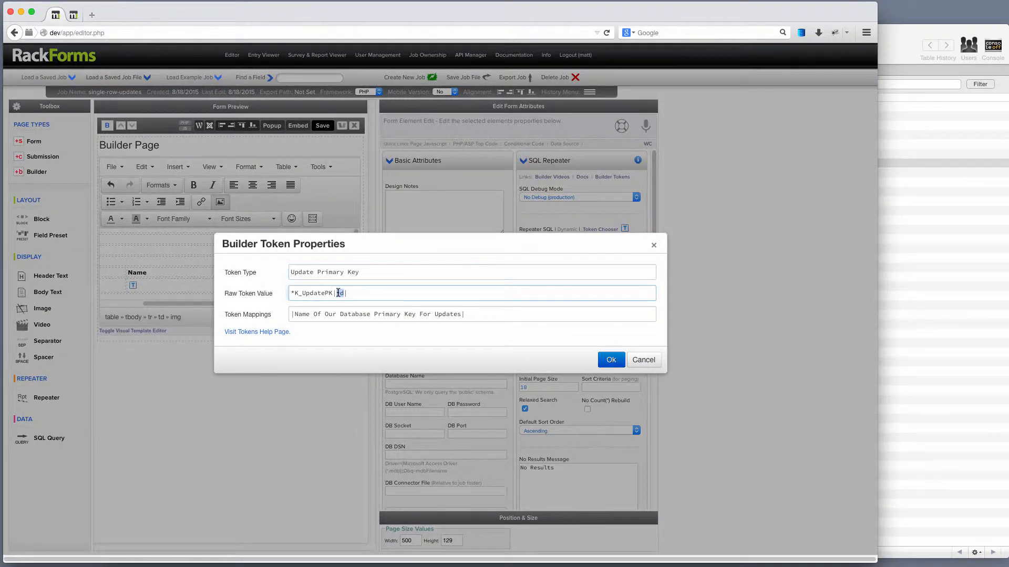
pyautogui.doubleClick(298, 314)
pyautogui.moveTo(359, 314); pyautogui.dragTo(460, 313)
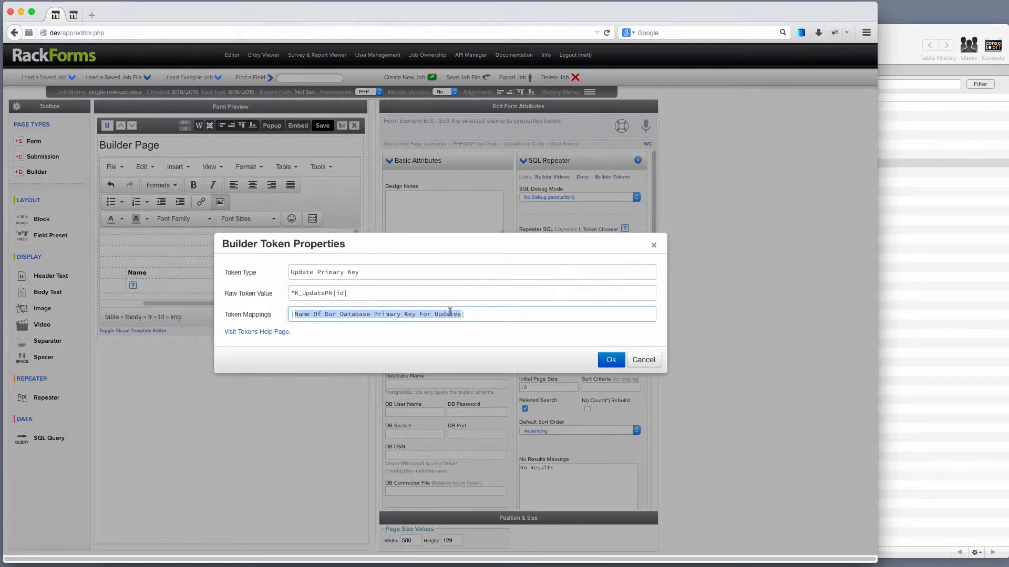
pyautogui.doubleClick(341, 293)
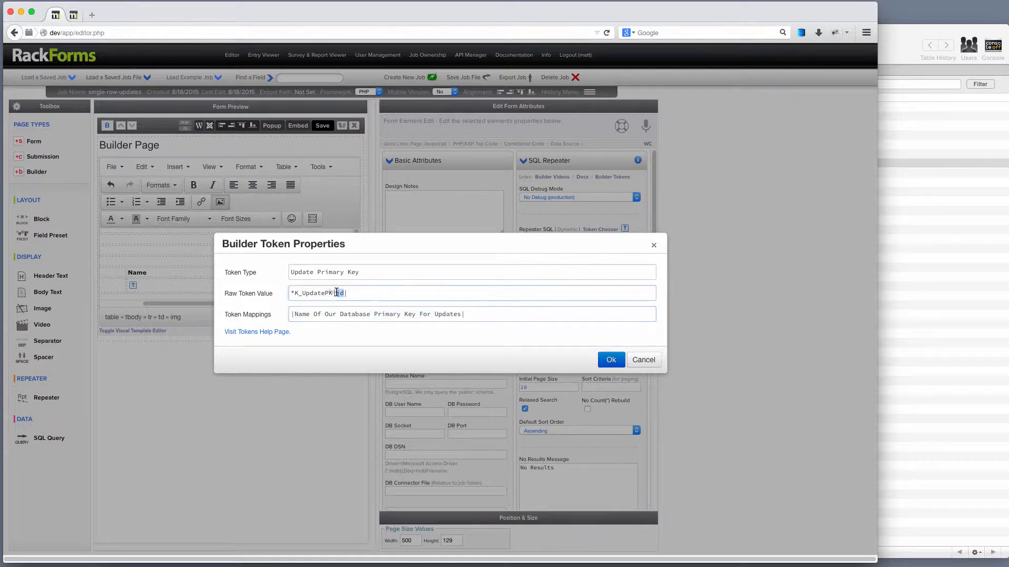
pyautogui.click(880, 221)
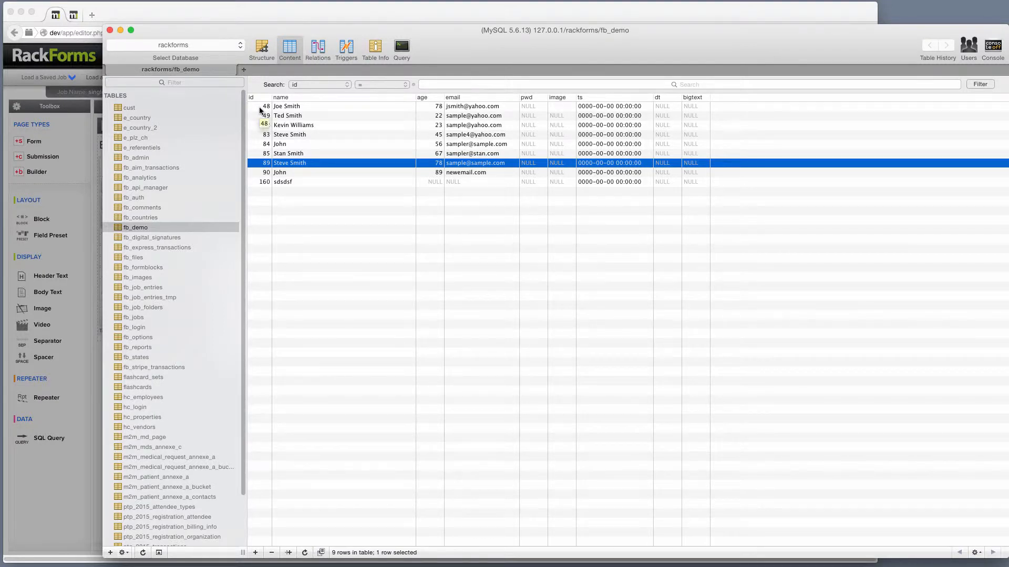
pyautogui.click(216, 7)
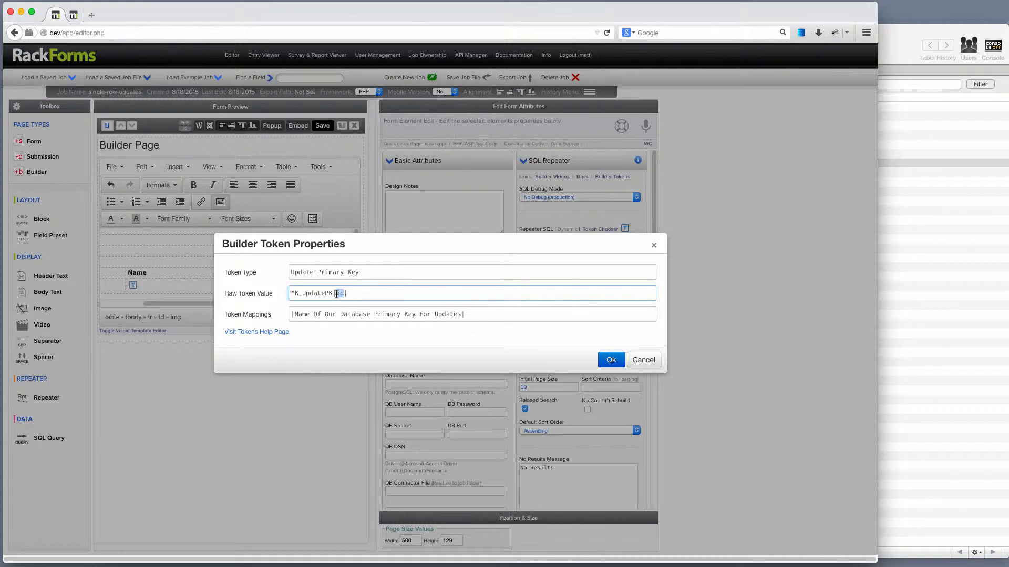
pyautogui.click(611, 361)
# Step: Save the job and check the form preview's first row values, including ID 48
pyautogui.moveTo(310, 303); pyautogui.dragTo(191, 303)
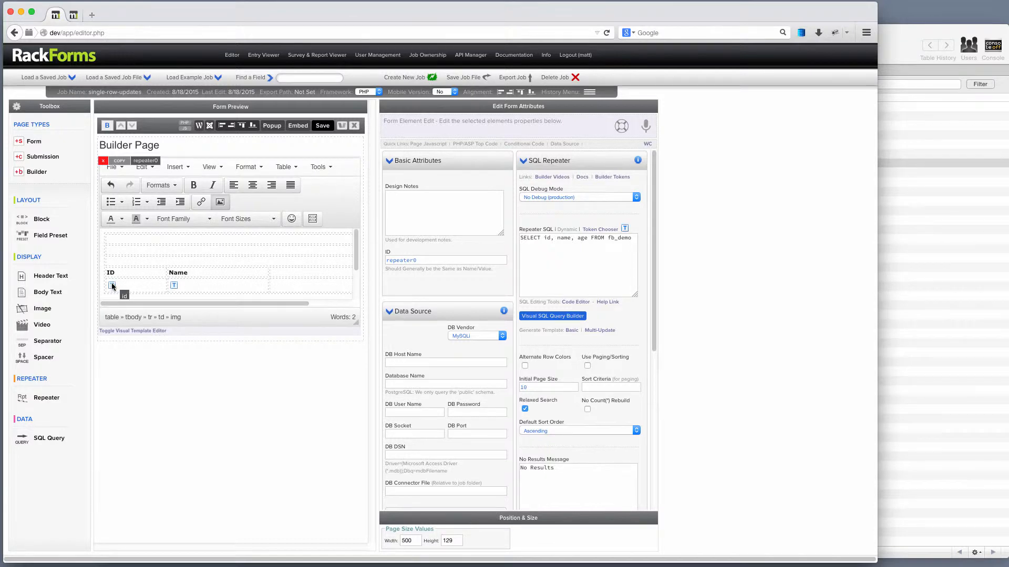
pyautogui.click(320, 128)
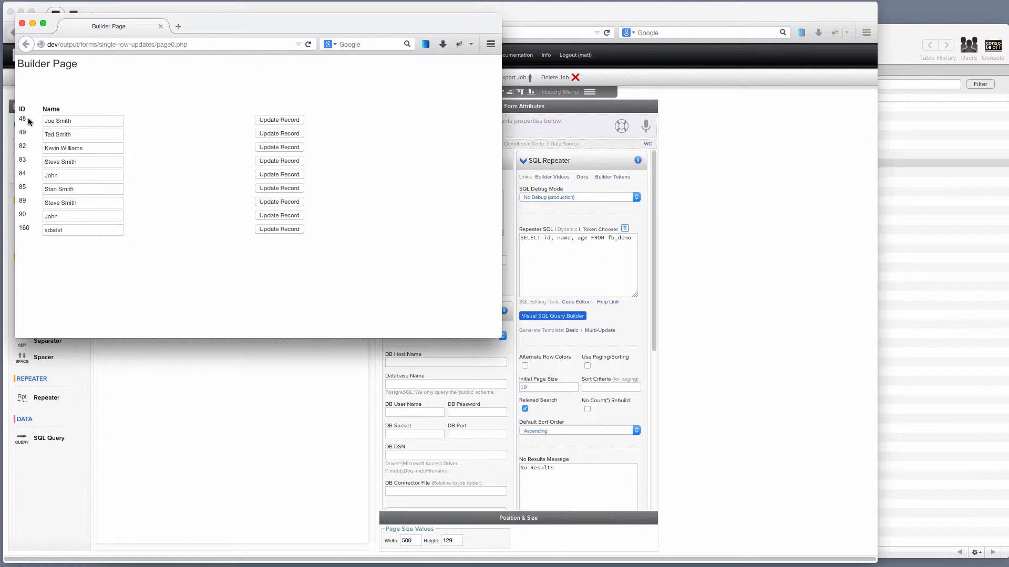
pyautogui.doubleClick(23, 119)
pyautogui.tripleClick(70, 121)
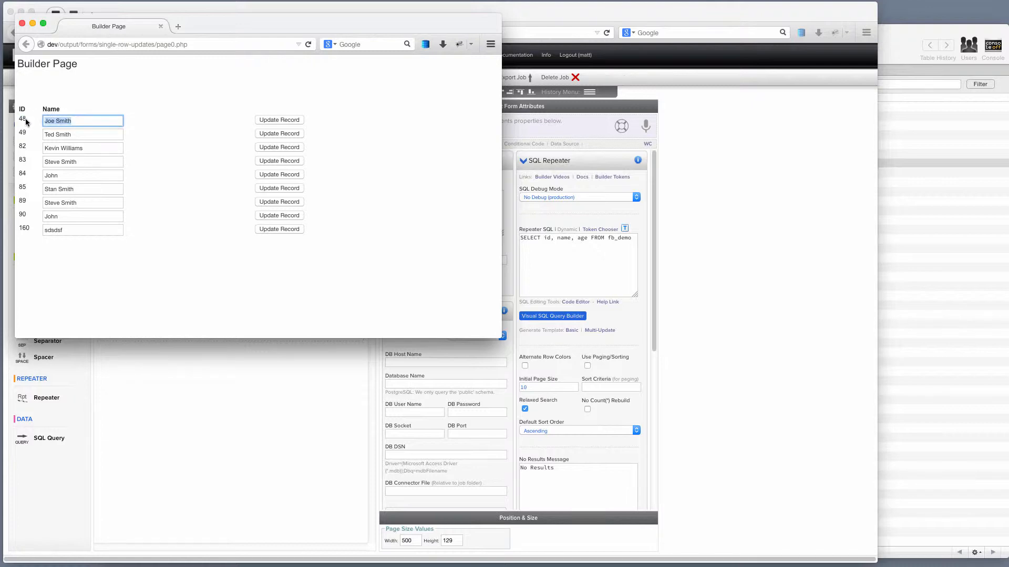
pyautogui.click(22, 23)
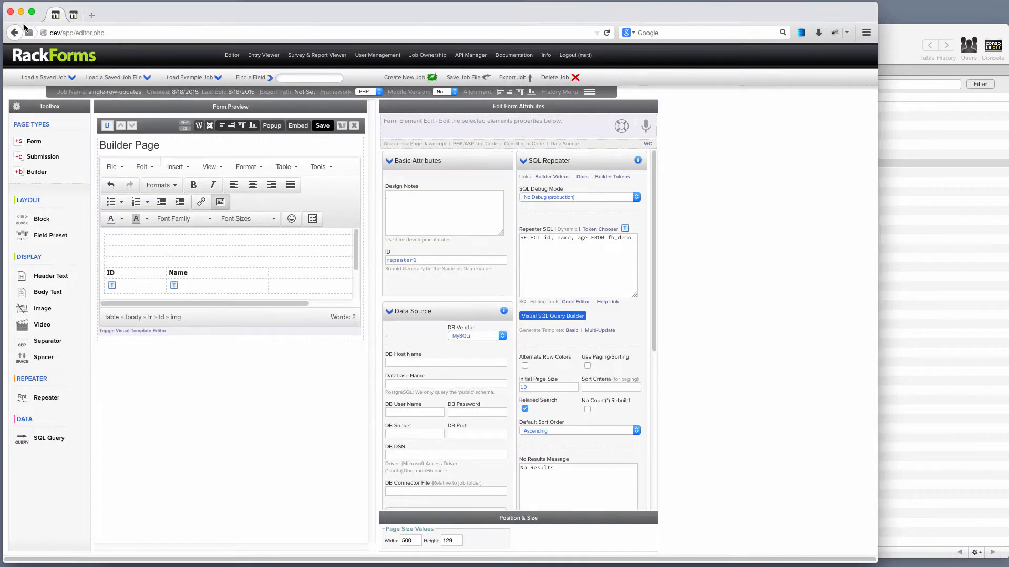
# Step: Replace the ID column header with Age and delete the id token beneath it
pyautogui.click(122, 272)
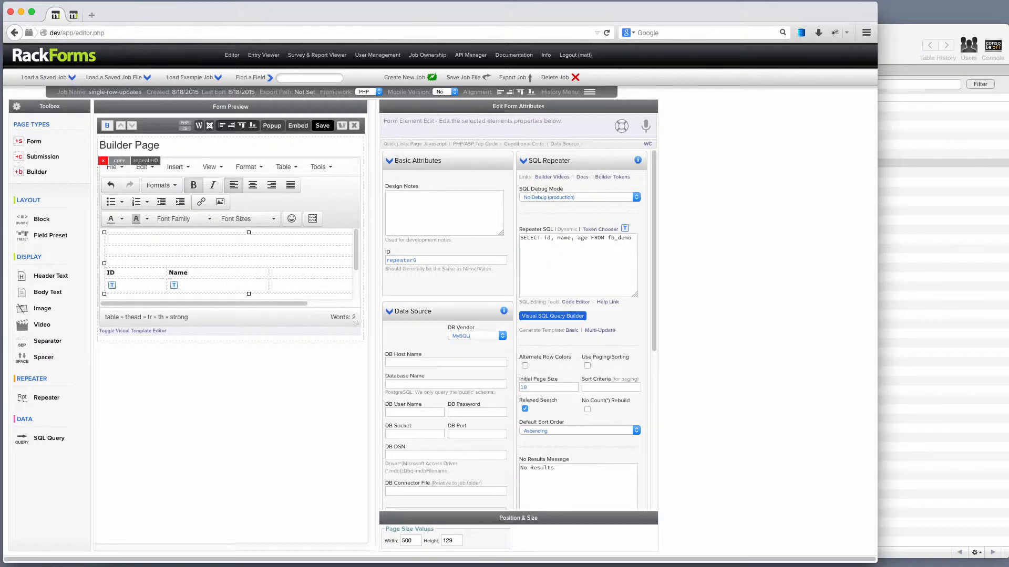
pyautogui.press('BackSpace')
pyautogui.press('BackSpace')
pyautogui.write('Age')
pyautogui.click(128, 291)
pyautogui.press('BackSpace')
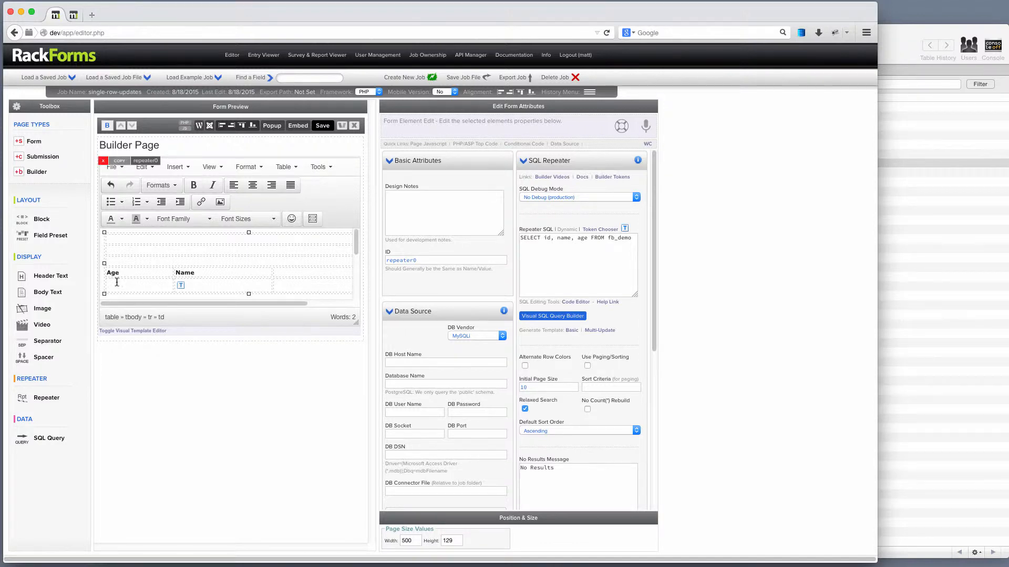
# Step: Insert an editable age update token into the Age column from the Token Chooser
pyautogui.click(604, 232)
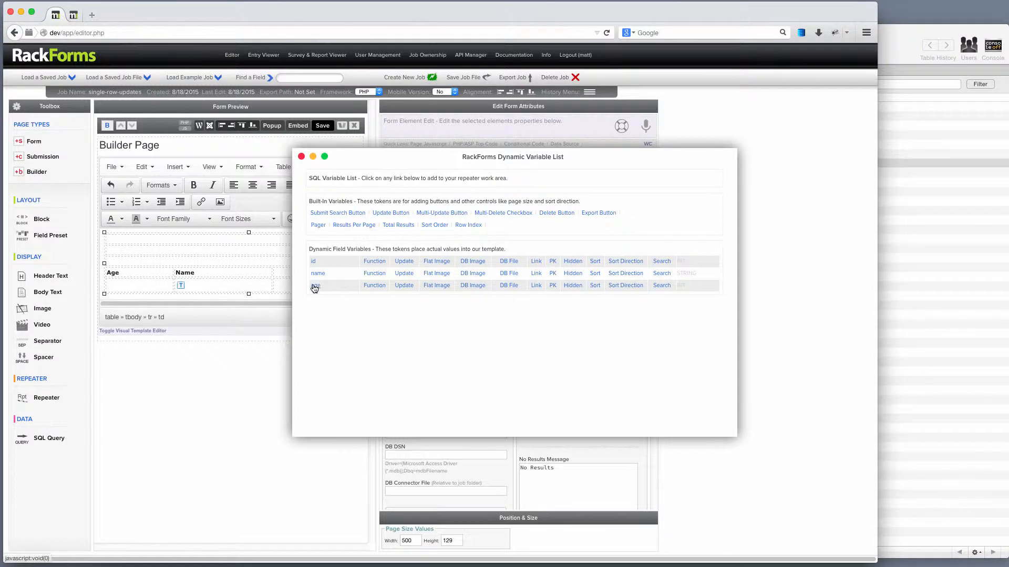
pyautogui.click(400, 286)
pyautogui.click(301, 156)
# Step: Save and preview the form, trying an editable age field
pyautogui.click(322, 126)
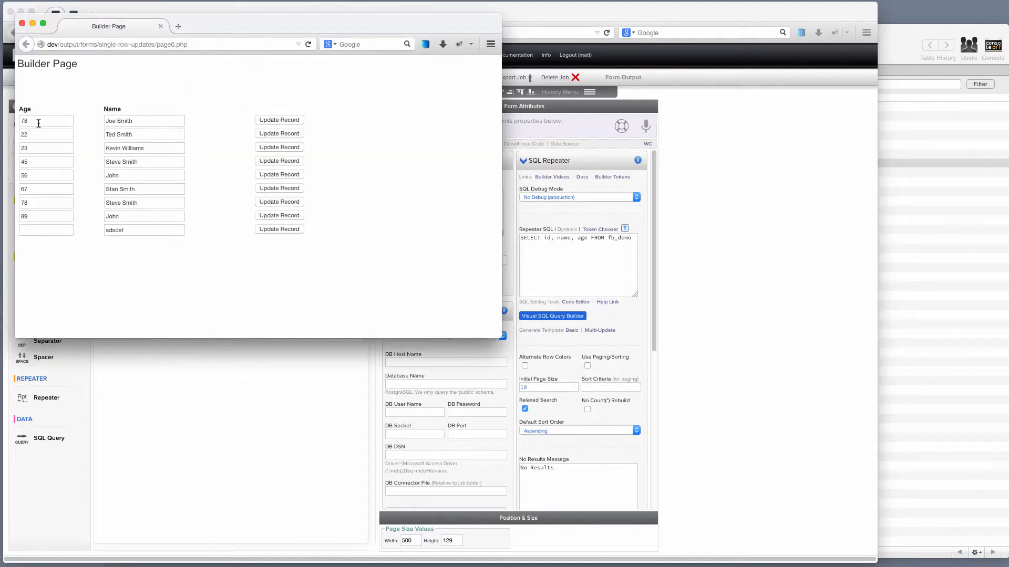
pyautogui.doubleClick(41, 121)
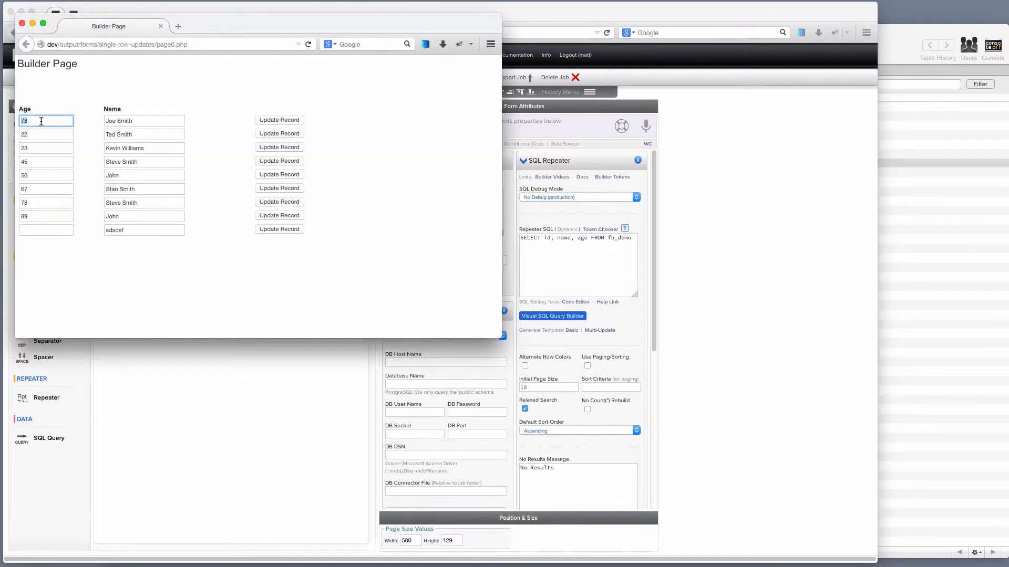
pyautogui.click(22, 23)
# Step: Change the age update token's width from 15 to 5 in its Raw Token Value
pyautogui.doubleClick(112, 286)
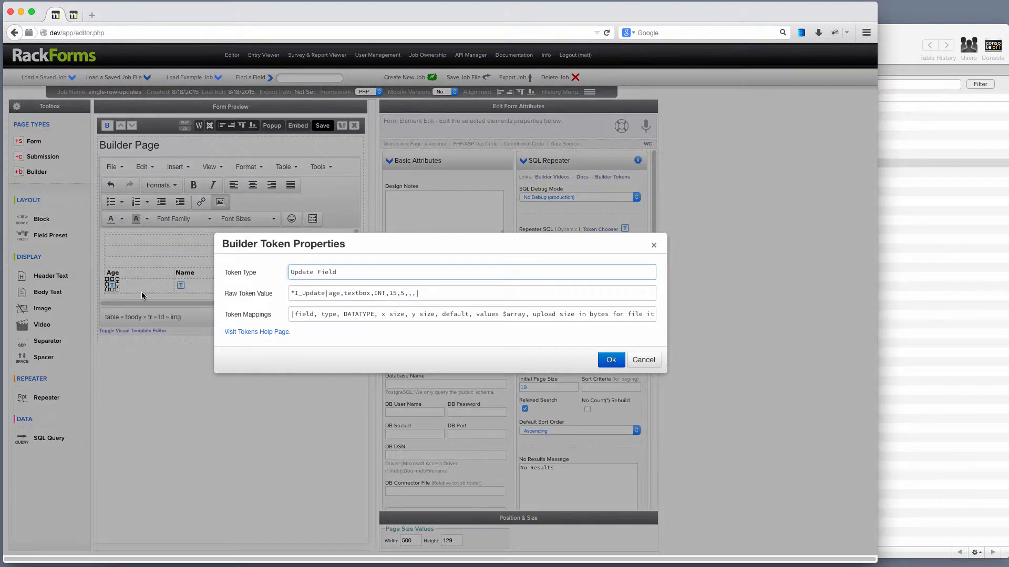
pyautogui.moveTo(290, 314); pyautogui.dragTo(432, 294)
pyautogui.doubleClick(305, 315)
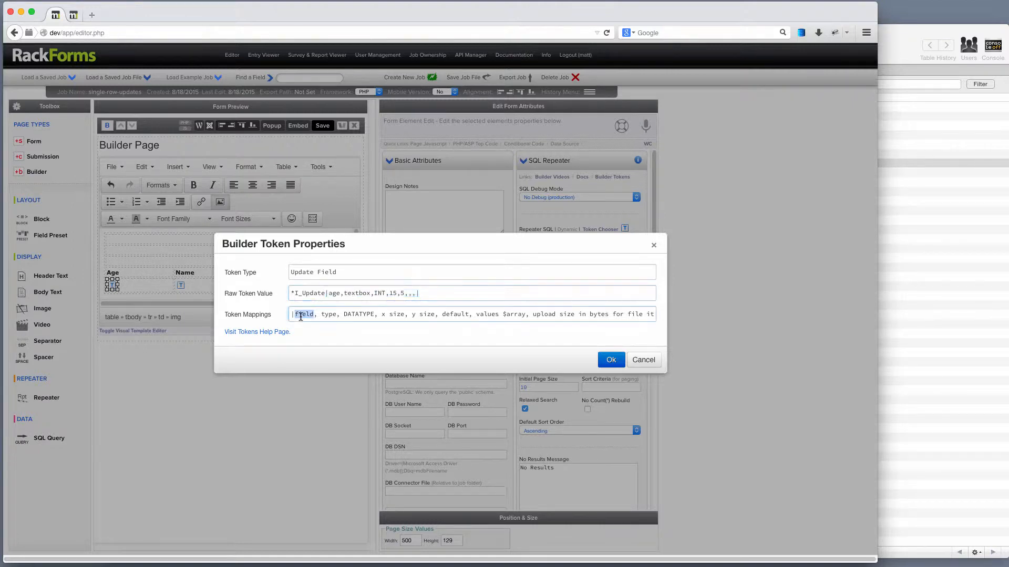
pyautogui.doubleClick(333, 295)
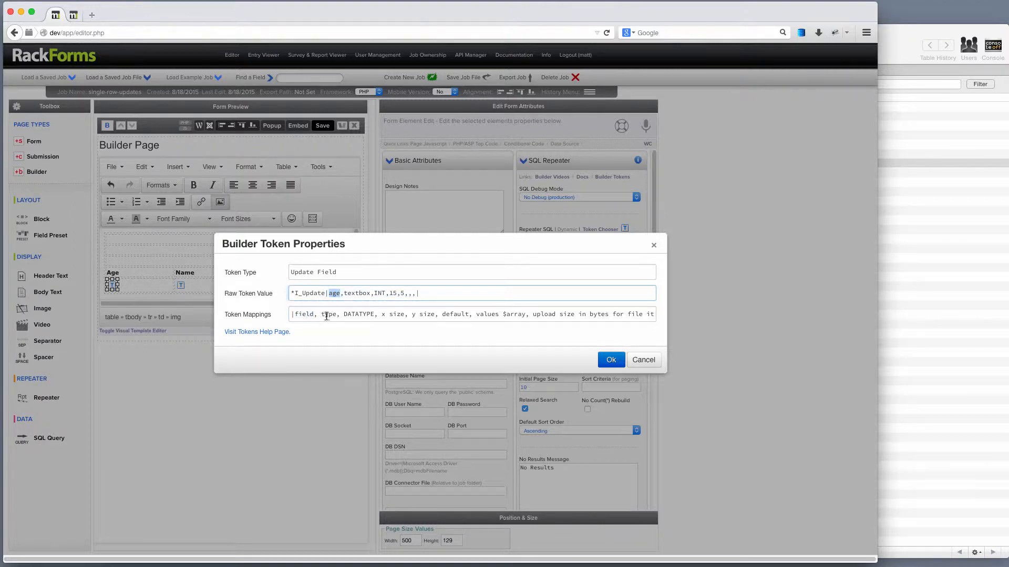
pyautogui.doubleClick(328, 314)
pyautogui.doubleClick(356, 294)
pyautogui.doubleClick(357, 314)
pyautogui.doubleClick(379, 293)
pyautogui.moveTo(381, 314); pyautogui.dragTo(404, 314)
pyautogui.click(394, 294)
pyautogui.press('BackSpace')
pyautogui.click(611, 360)
# Step: Save and preview the form to check the narrower age boxes
pyautogui.click(323, 126)
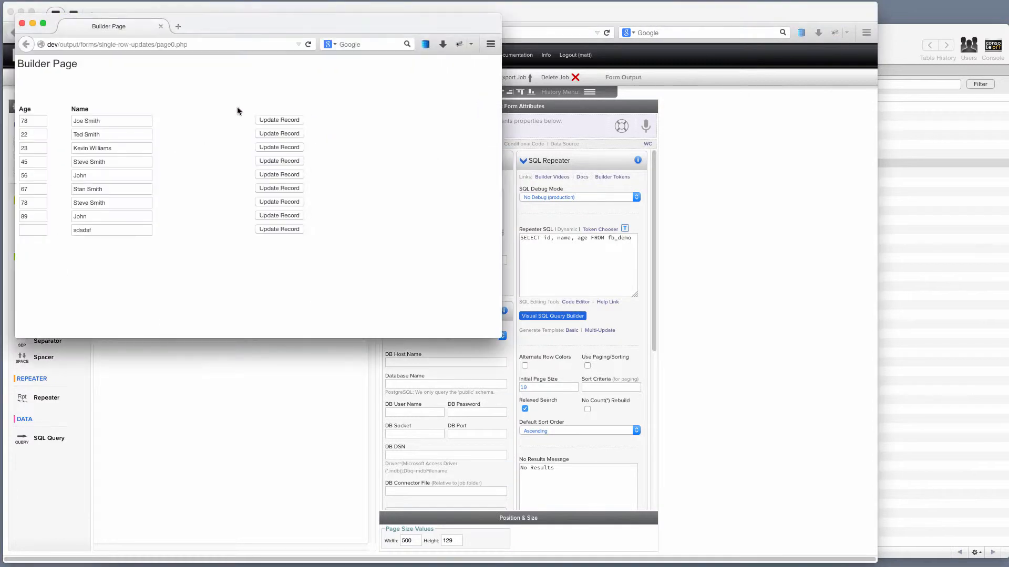
pyautogui.doubleClick(35, 122)
pyautogui.click(22, 23)
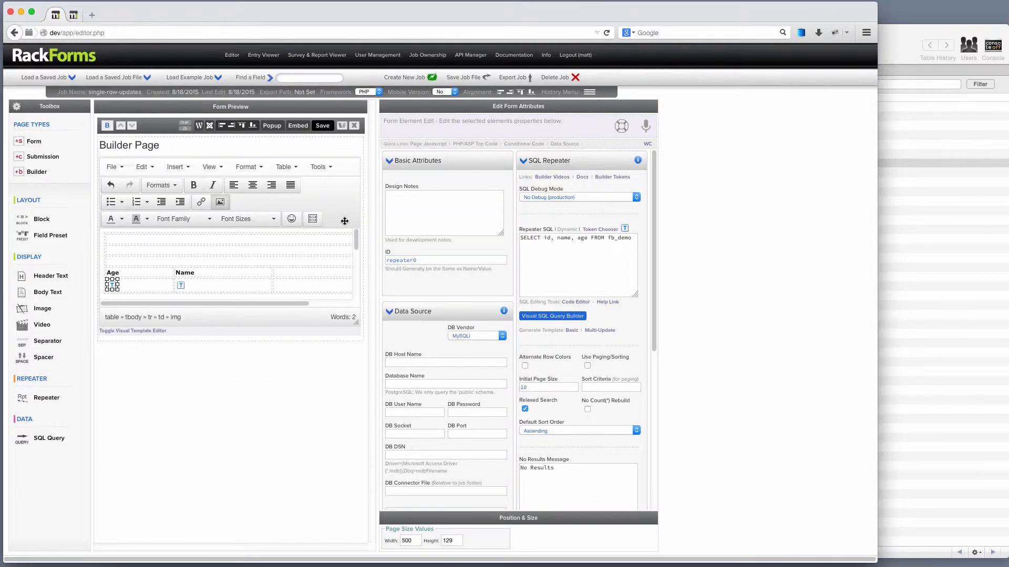
# Step: Set the repeater's User Updates Mode to Single Row Updates
pyautogui.moveTo(342, 218)
pyautogui.scroll(-10, 647, 208)
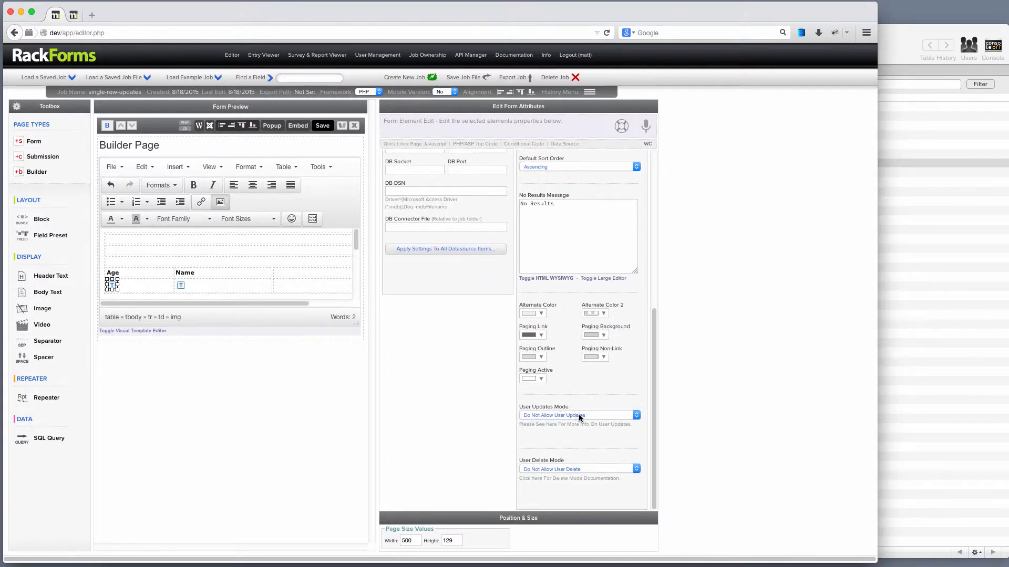
pyautogui.click(579, 416)
pyautogui.click(544, 434)
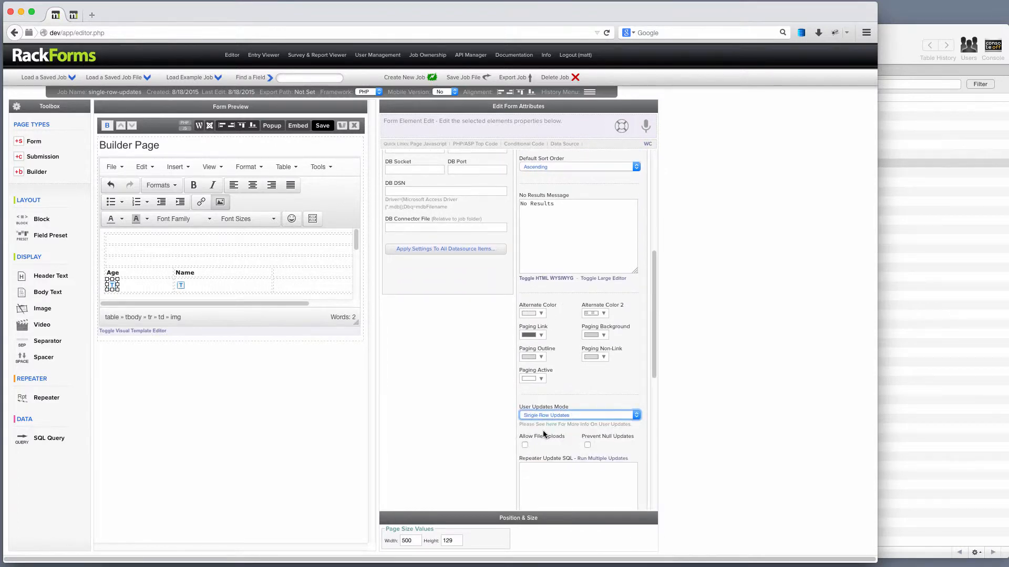
# Step: Enter the update SQL UPDATE fb_demo SET name = ?, age = ? WHERE id = ?
pyautogui.scroll(-9, 550, 436)
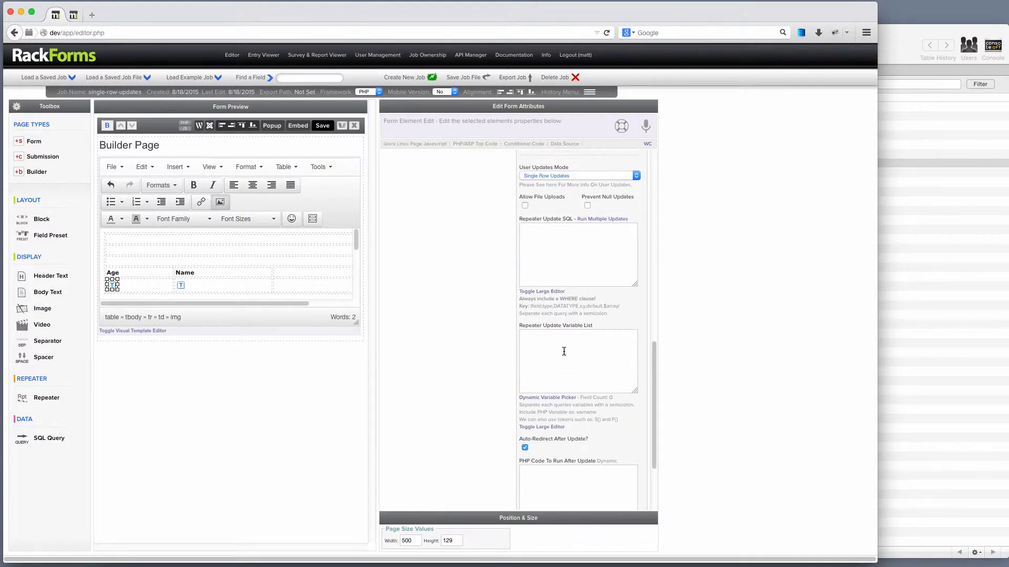
pyautogui.write('UPDATE fb_demo SET nam')
pyautogui.write('age = ? WHERE id = ?')
pyautogui.moveTo(601, 243); pyautogui.dragTo(424, 188)
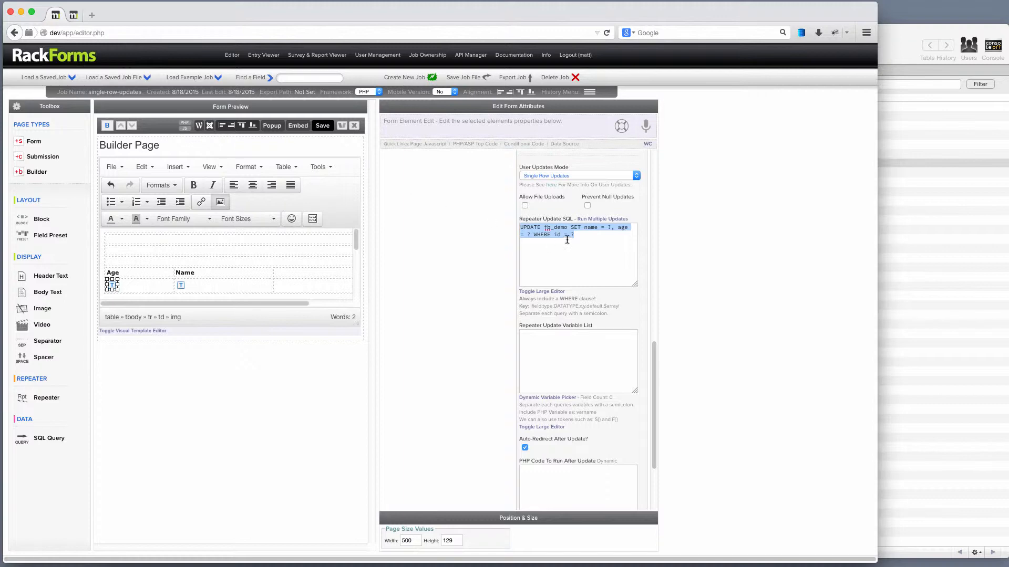
pyautogui.click(606, 227)
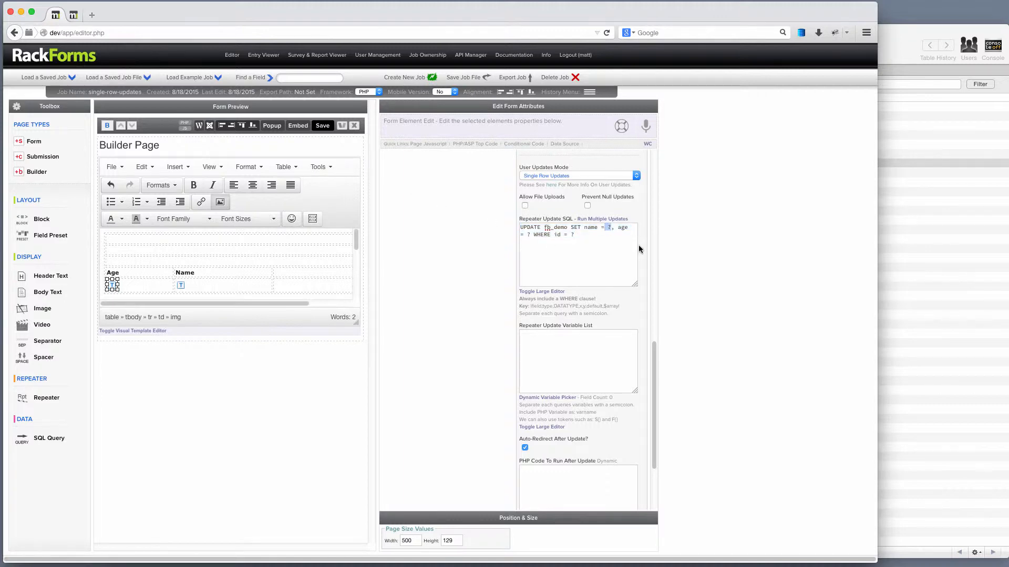
pyautogui.doubleClick(609, 228)
pyautogui.doubleClick(528, 235)
pyautogui.doubleClick(572, 235)
pyautogui.press('super+a')
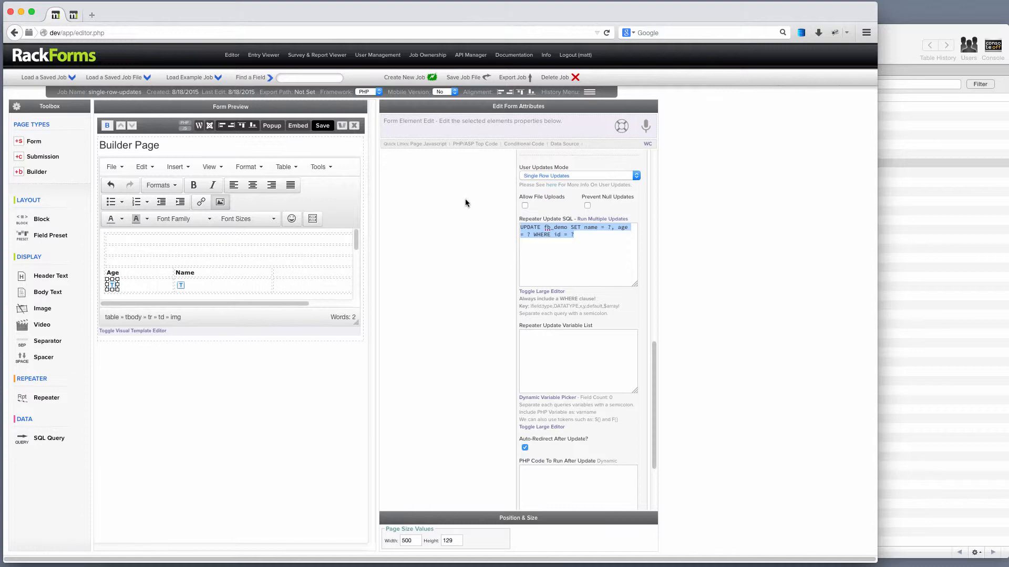
pyautogui.click(593, 232)
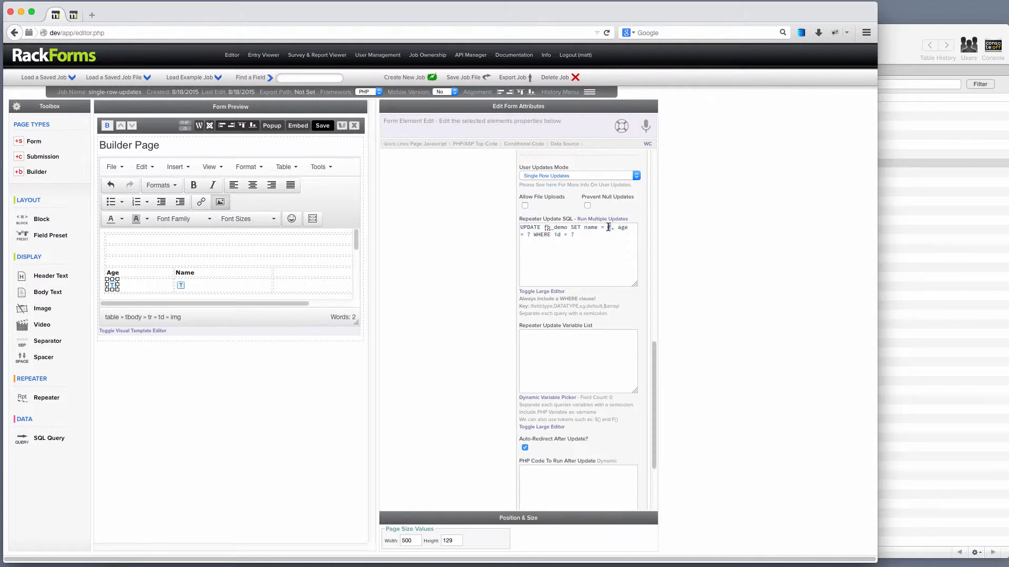
pyautogui.click(550, 351)
pyautogui.moveTo(592, 325); pyautogui.dragTo(516, 324)
pyautogui.click(549, 346)
pyautogui.write('name, age, id')
pyautogui.doubleClick(526, 334)
pyautogui.moveTo(113, 290)
pyautogui.doubleClick(546, 335)
pyautogui.click(564, 334)
pyautogui.press('super+a')
pyautogui.press('BackSpace')
# Step: Add the variables name, age, id to the update variable list via the Dynamic Variable Picker
pyautogui.click(544, 397)
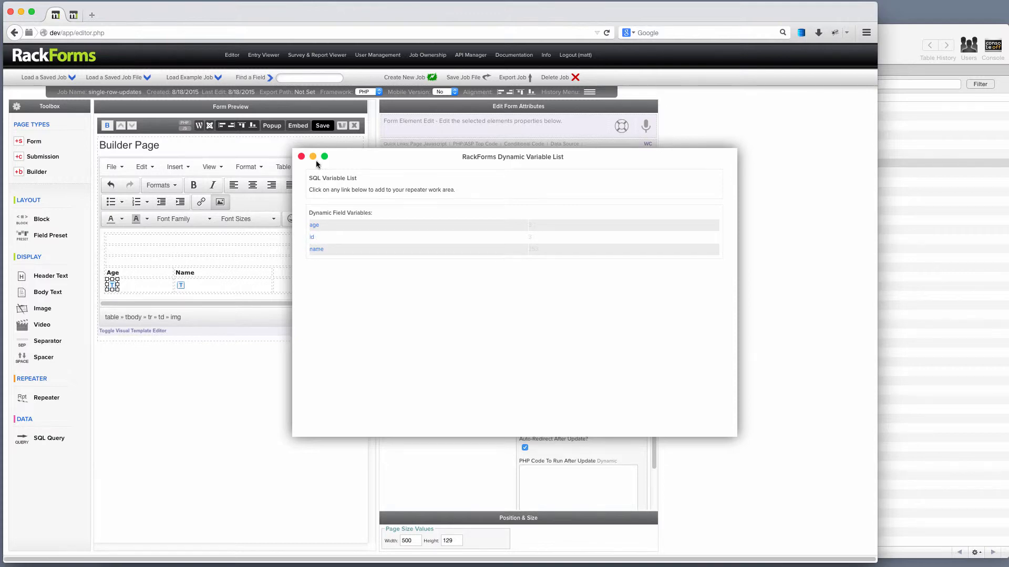
pyautogui.click(300, 157)
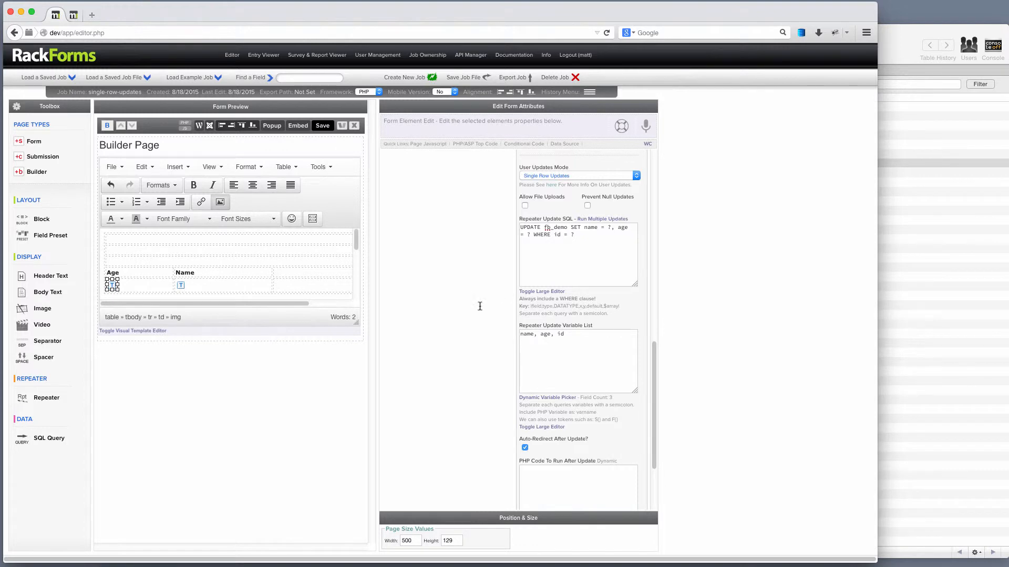
pyautogui.moveTo(583, 337); pyautogui.dragTo(406, 309)
# Step: Save, then in the live form change the first record's age from 78 to 21 and submit it
pyautogui.click(322, 125)
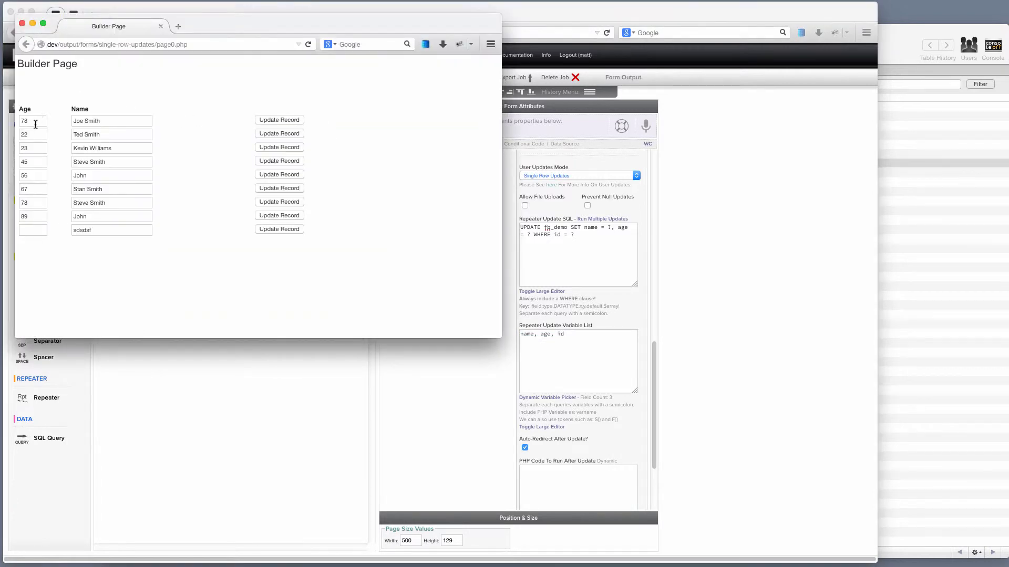
pyautogui.doubleClick(36, 124)
pyautogui.write('21')
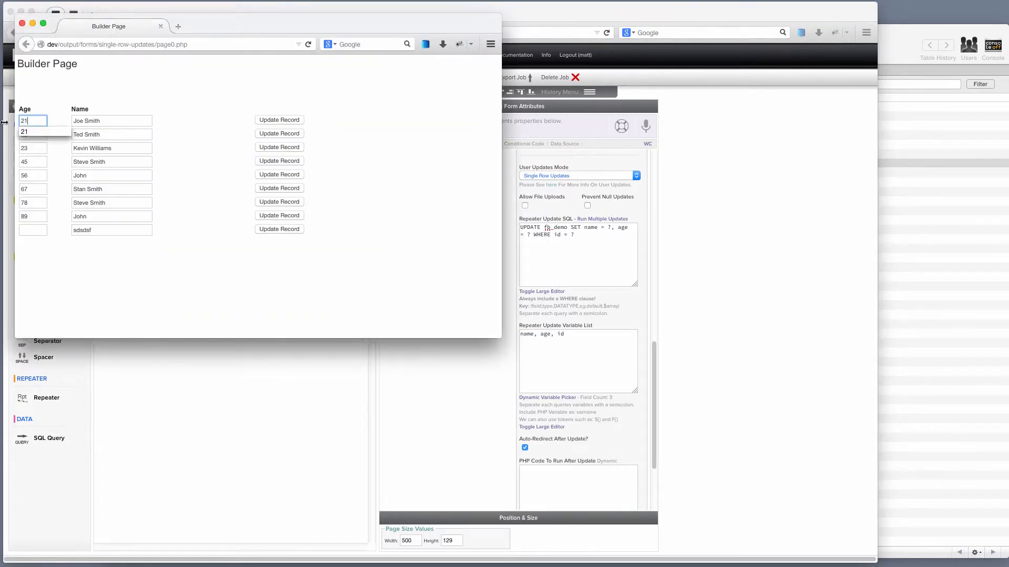
pyautogui.click(270, 121)
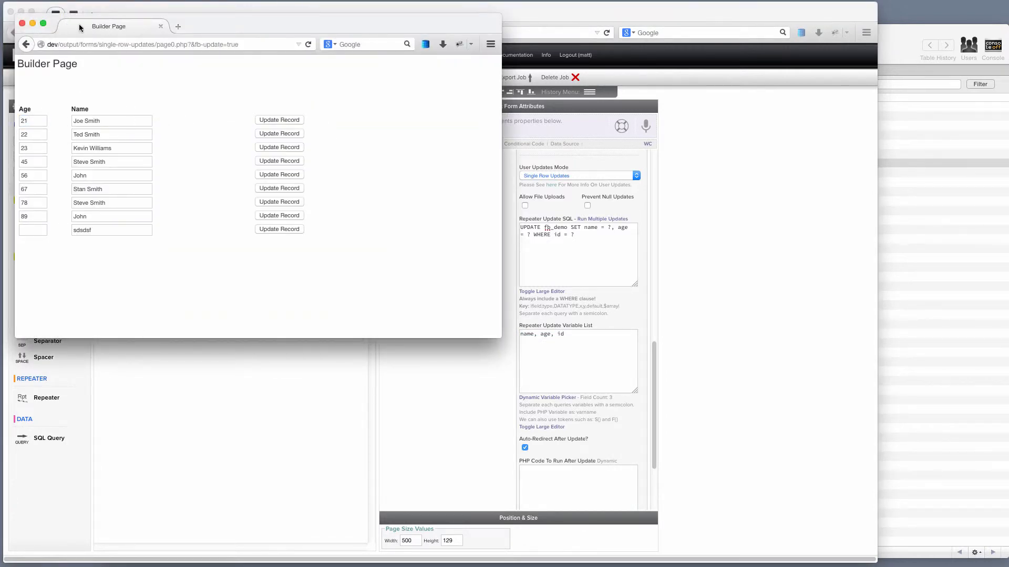
pyautogui.click(22, 23)
pyautogui.click(895, 193)
pyautogui.click(843, 195)
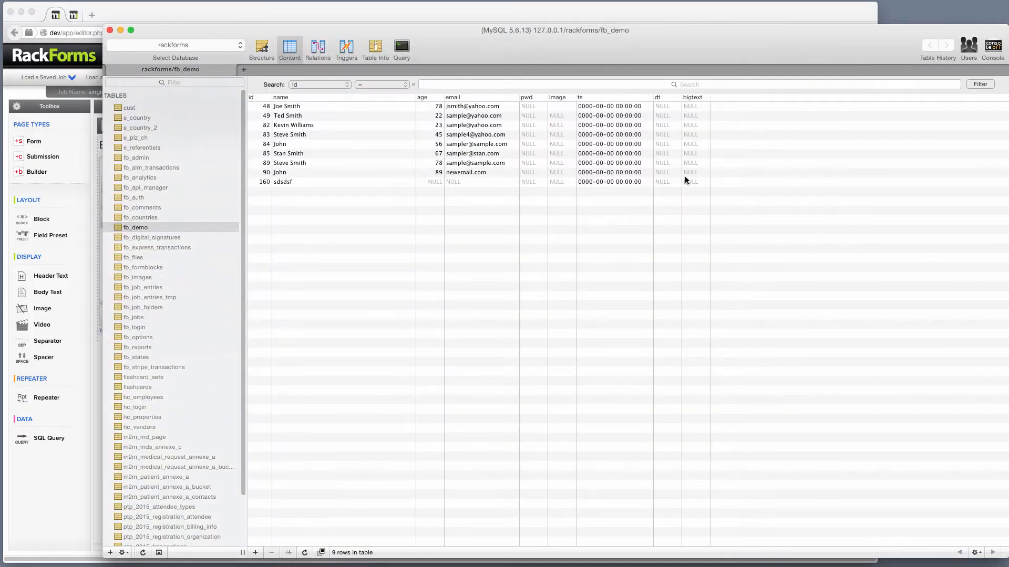
# Step: Refresh fb_demo in Sequel Pro to confirm the age of 21, then return to RackForms
pyautogui.press('super+r')
pyautogui.click(300, 14)
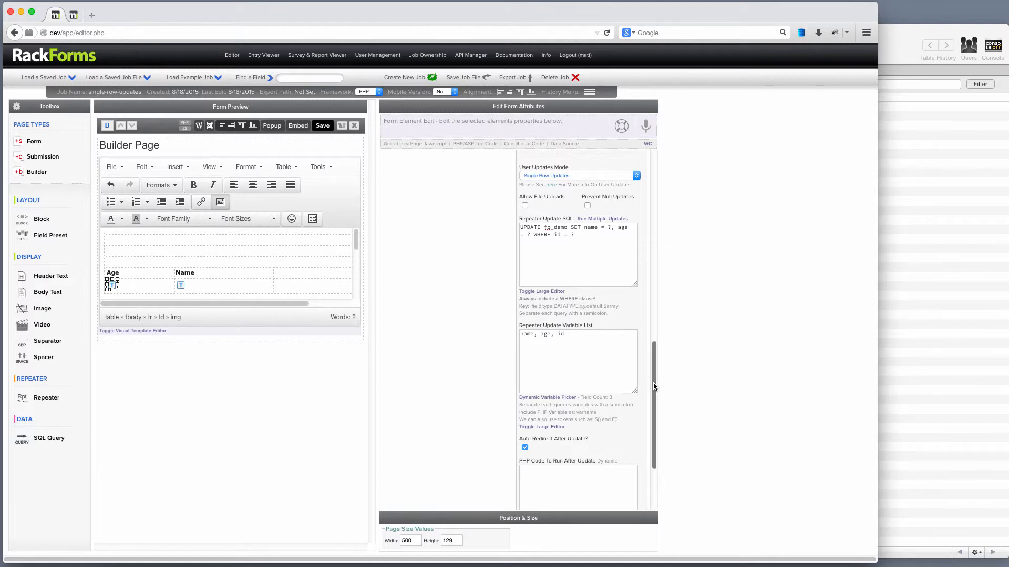
pyautogui.moveTo(654, 383); pyautogui.dragTo(685, 182)
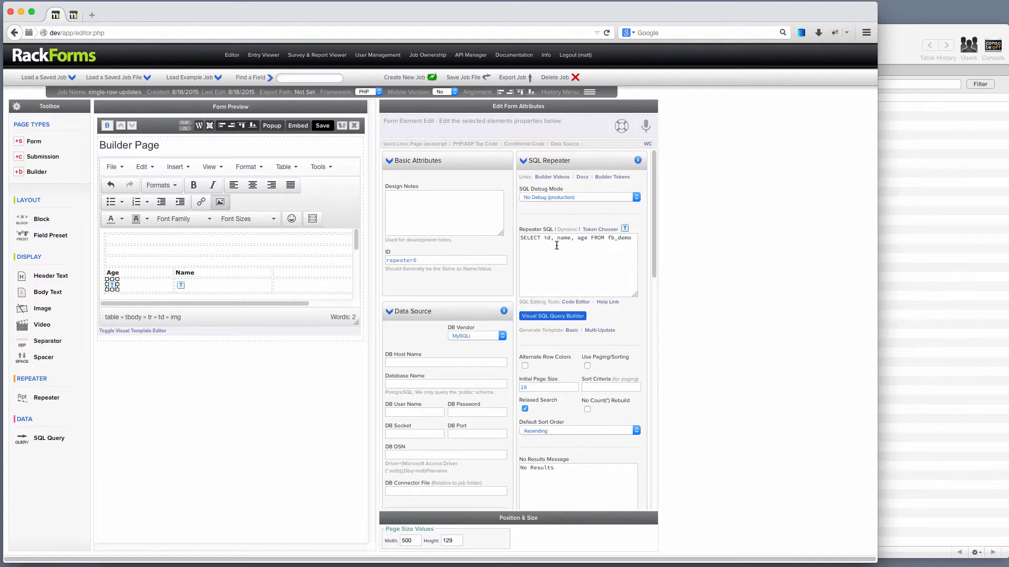
pyautogui.click(520, 239)
pyautogui.moveTo(520, 238); pyautogui.dragTo(623, 238)
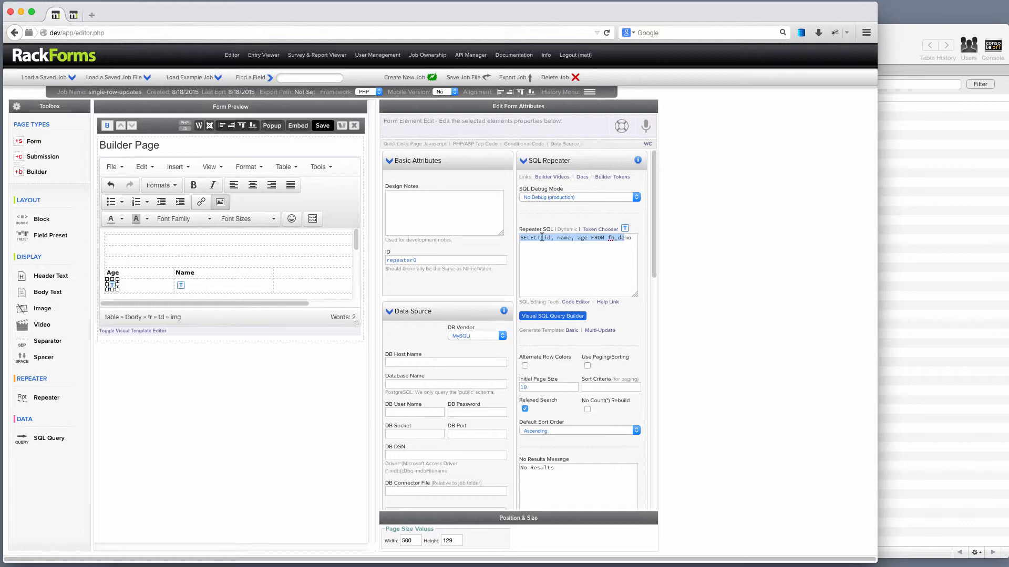
pyautogui.moveTo(544, 237); pyautogui.dragTo(551, 238)
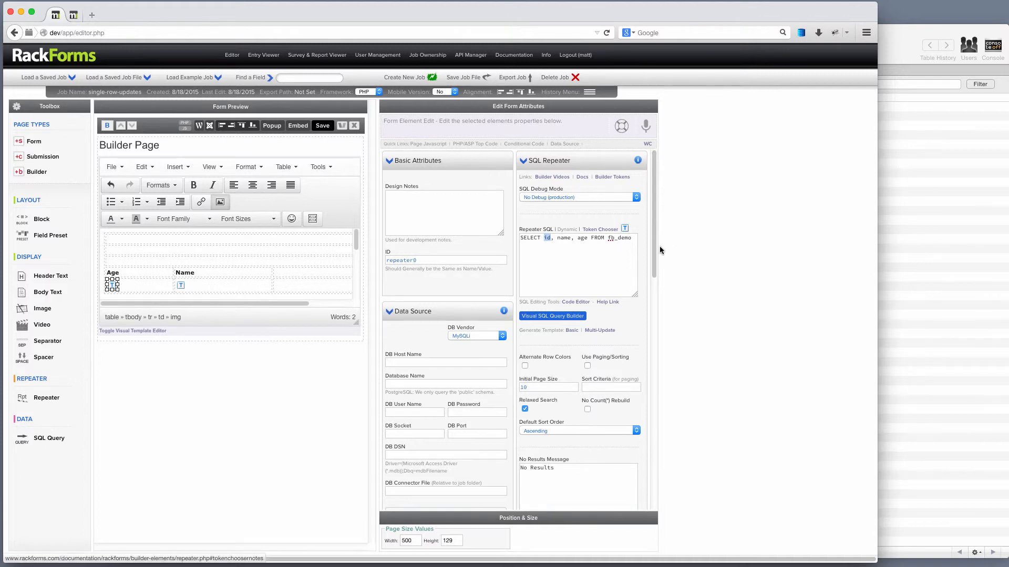
pyautogui.moveTo(654, 246); pyautogui.dragTo(657, 421)
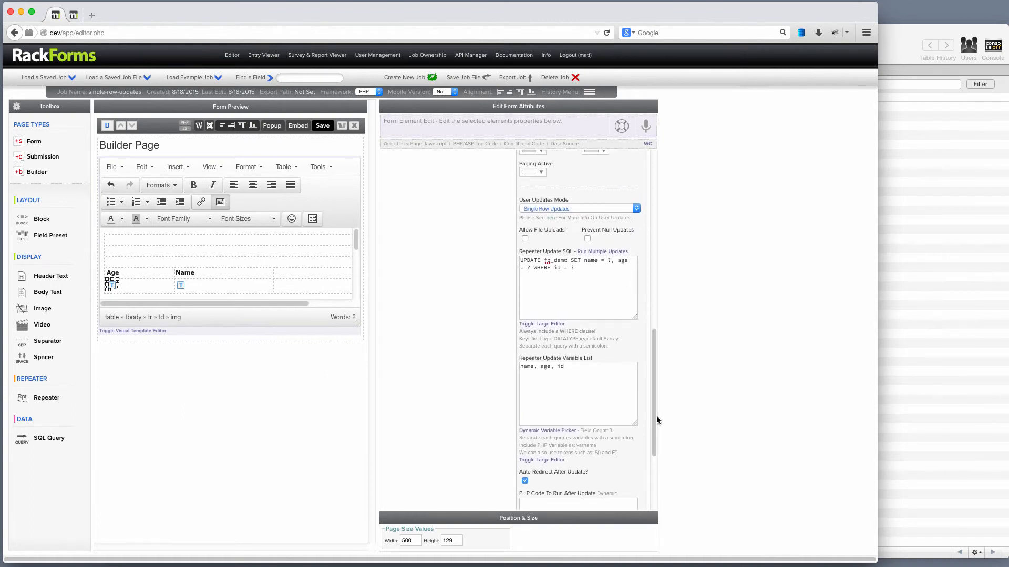
pyautogui.moveTo(598, 274); pyautogui.dragTo(461, 238)
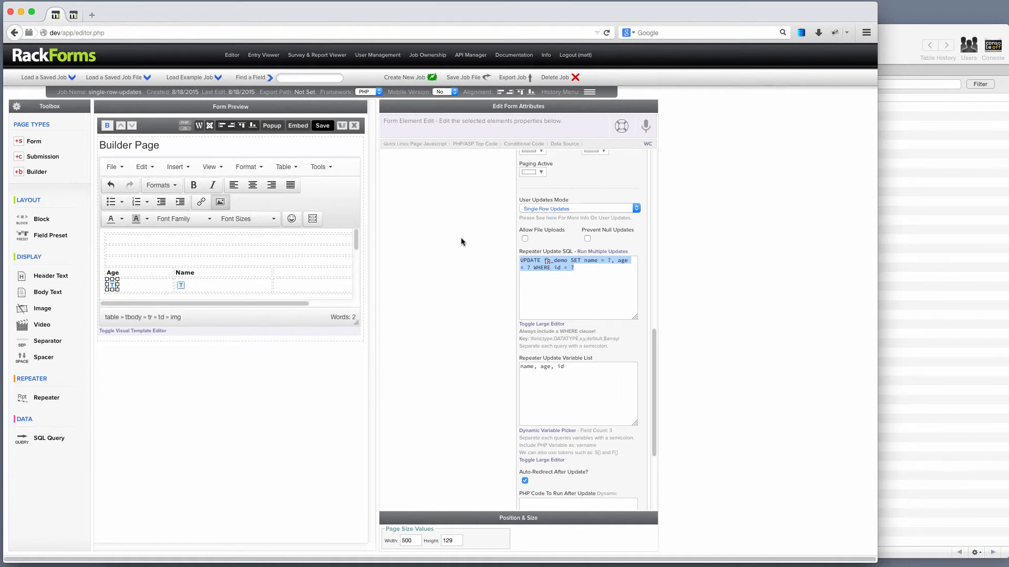
pyautogui.scroll(-5, 455, 236)
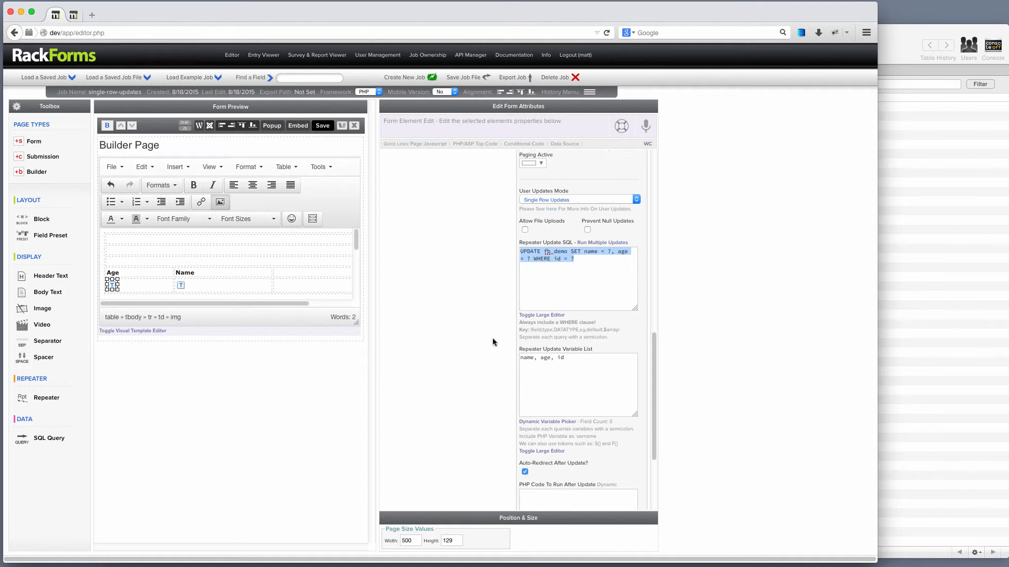
pyautogui.moveTo(518, 352); pyautogui.dragTo(591, 355)
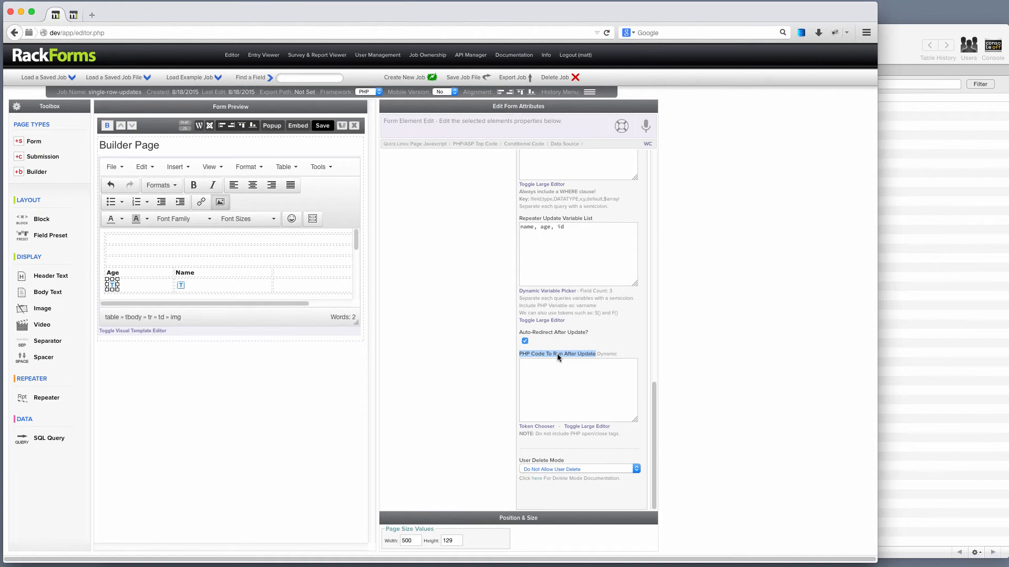
pyautogui.click(551, 372)
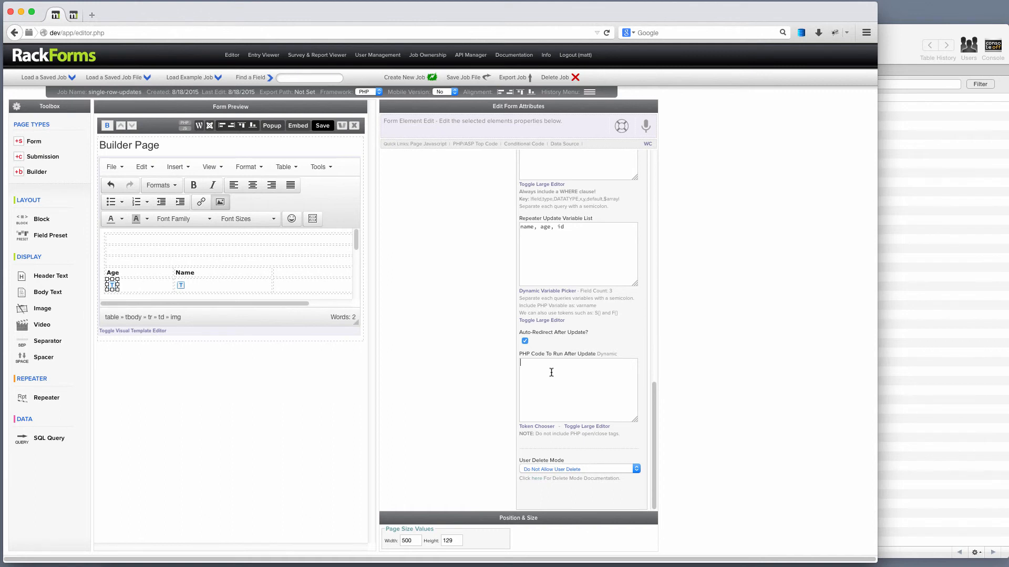